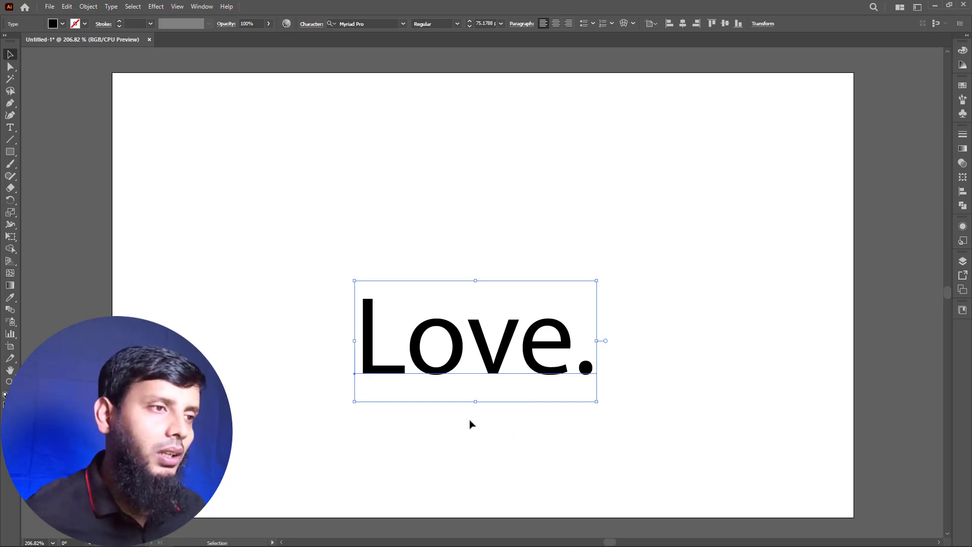
Change the font of the "Love." text to Rounds Black Regular
left_click_drag(302, 250, 491, 445)
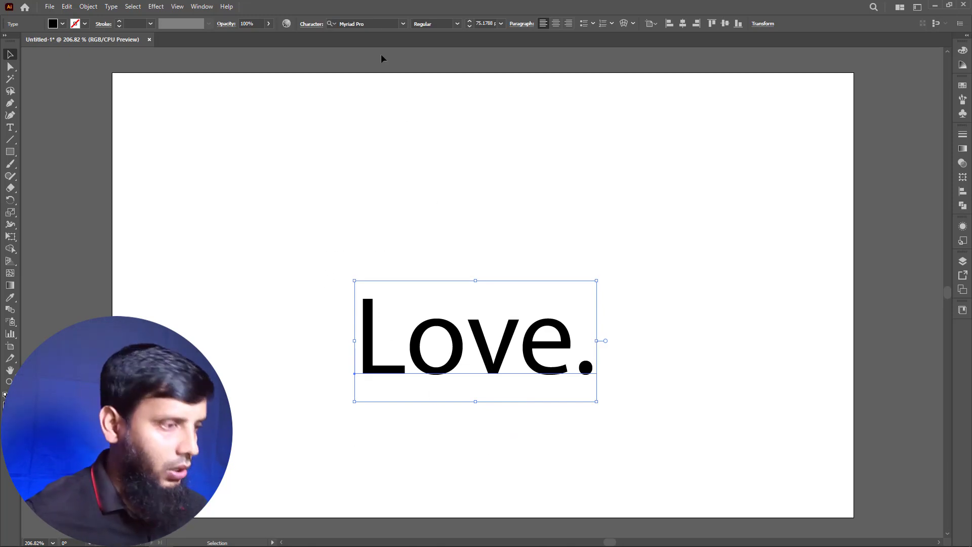
left_click(372, 21)
type("r")
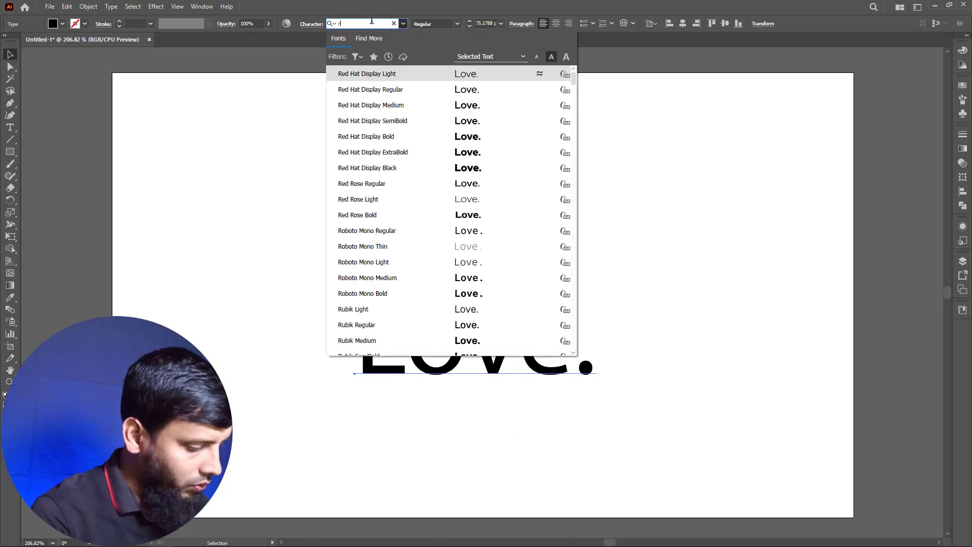
type("oun")
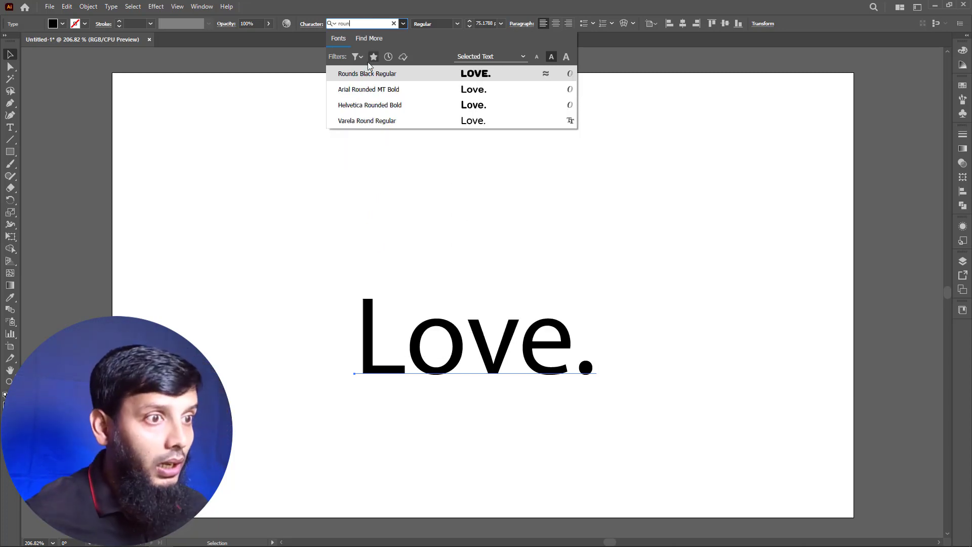
left_click(367, 74)
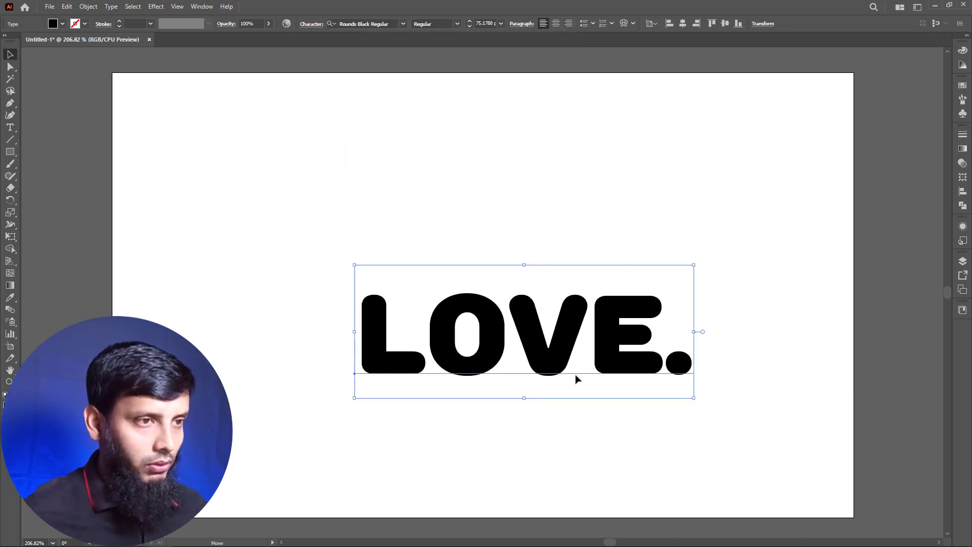
Move the LOVE. text slightly down and to the left on the artboard, then deselect it
left_click_drag(596, 376, 559, 387)
left_click_drag(456, 350, 468, 361)
left_click_drag(427, 221, 478, 396)
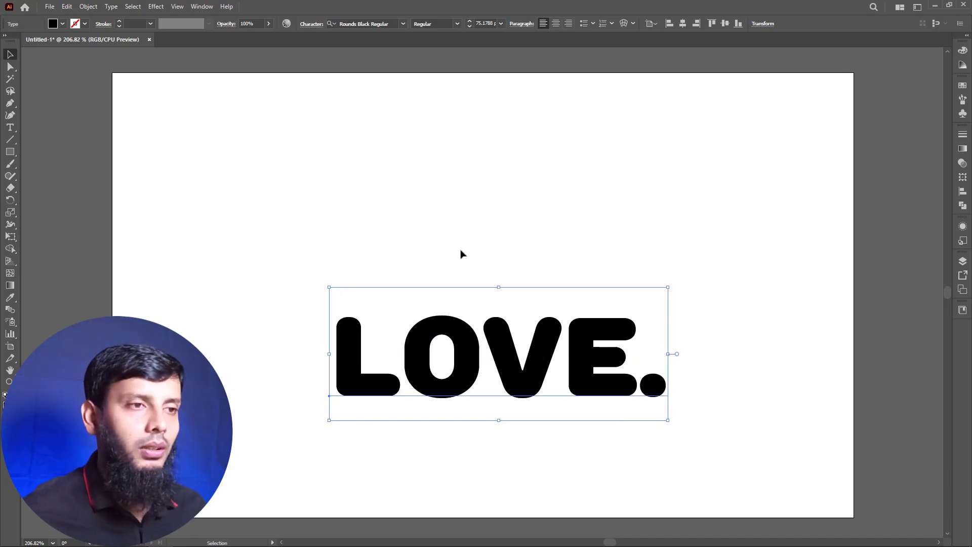
left_click_drag(460, 239, 496, 316)
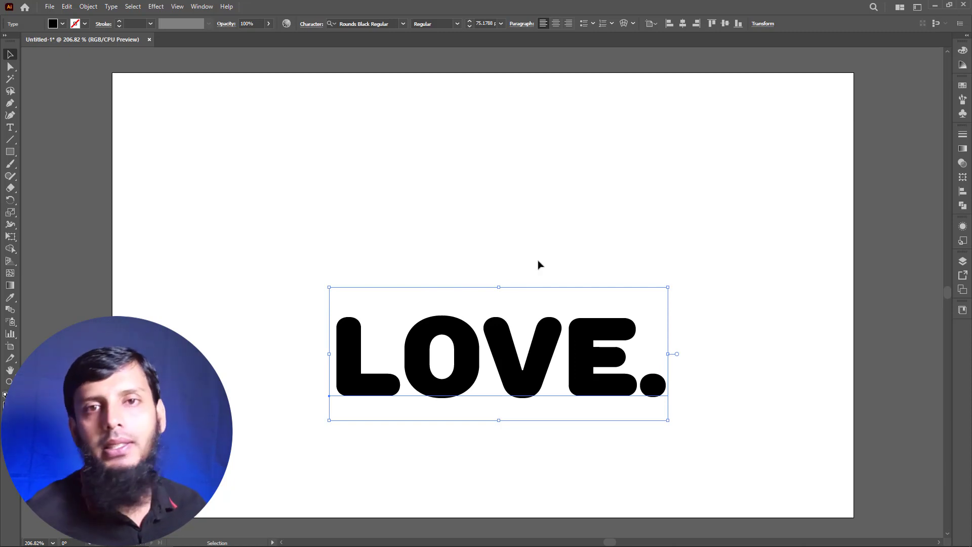
left_click_drag(425, 269, 491, 448)
left_click(290, 281)
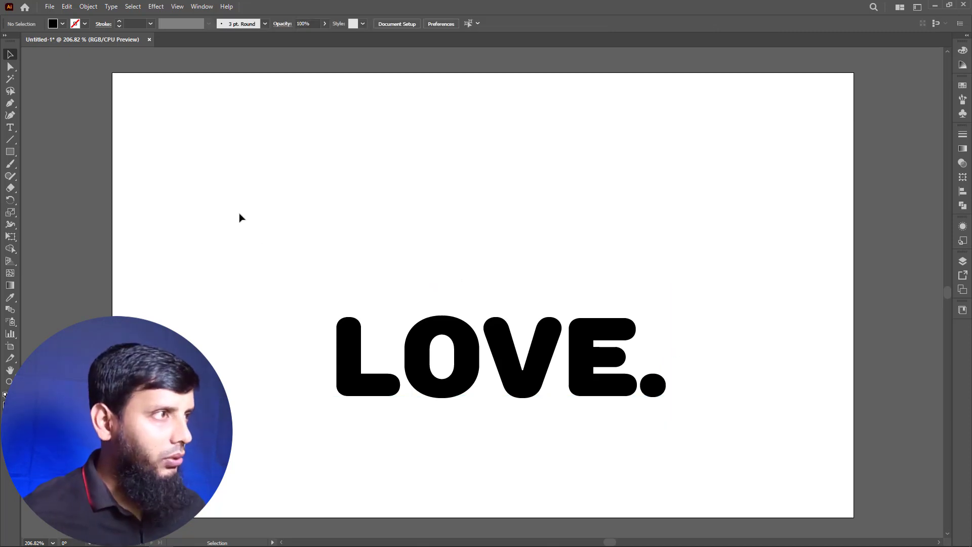
Draw a tall black rectangle about 32 by 85 px and place it above the letter L
left_click(10, 152)
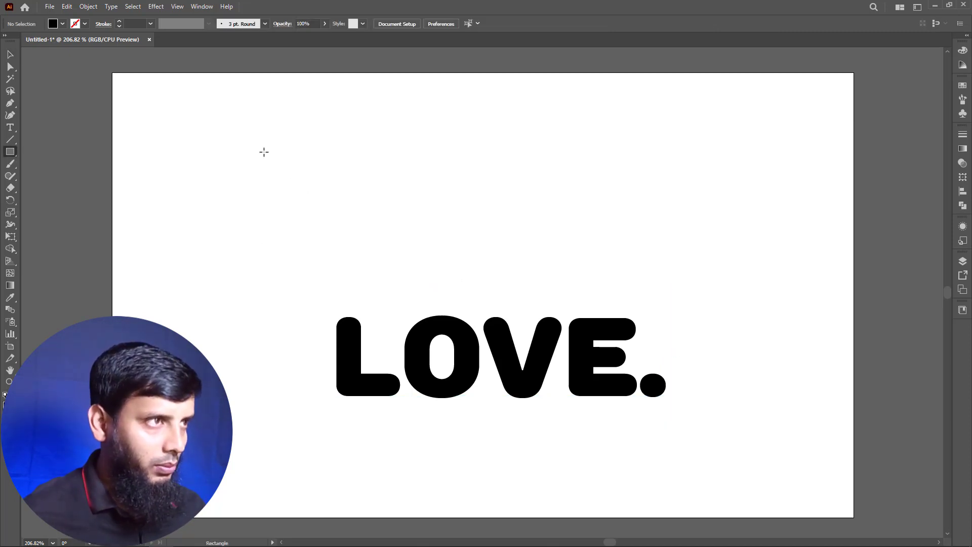
left_click_drag(254, 139, 300, 265)
key("v")
left_click_drag(220, 174, 353, 250)
left_click_drag(235, 229, 331, 266)
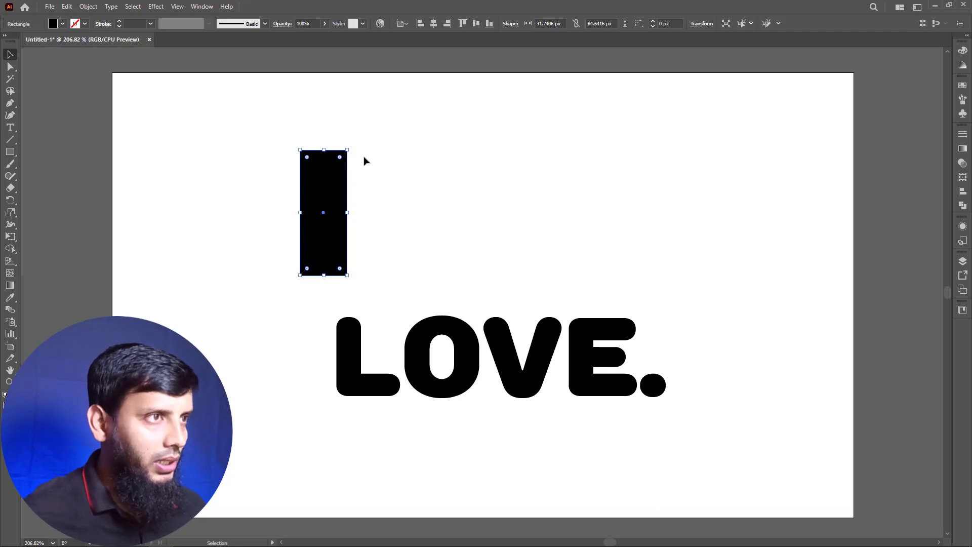
Rotate the rectangle 45 degrees counterclockwise so its upper end leans left
left_click_drag(396, 156, 286, 251)
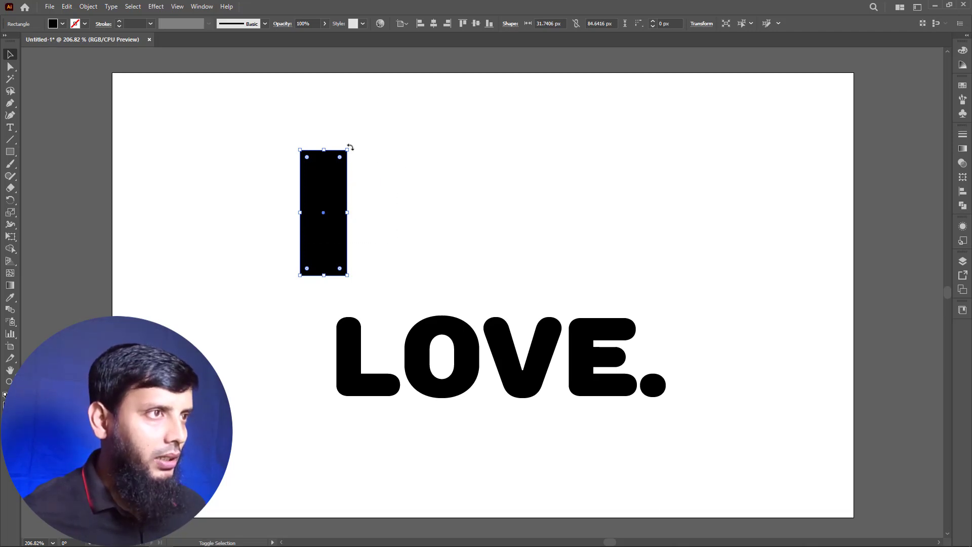
left_click_drag(348, 148, 311, 146)
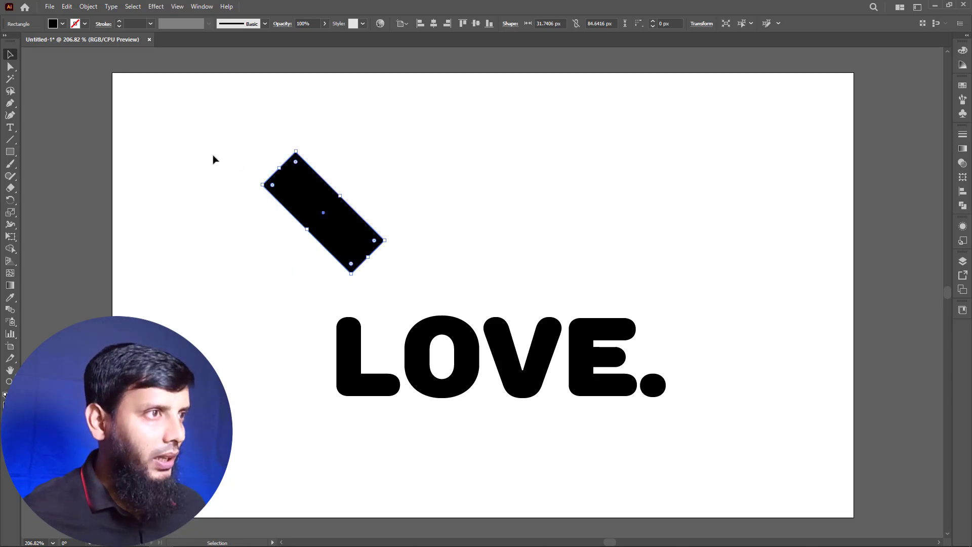
left_click_drag(213, 157, 304, 224)
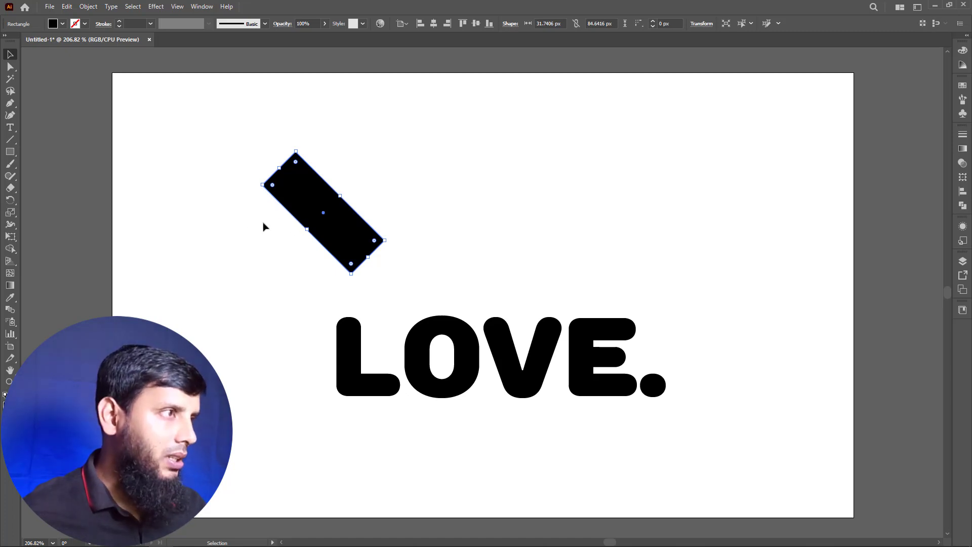
Create a copy of the tilted rectangle reflected across the vertical axis to form an X
left_click(9, 202)
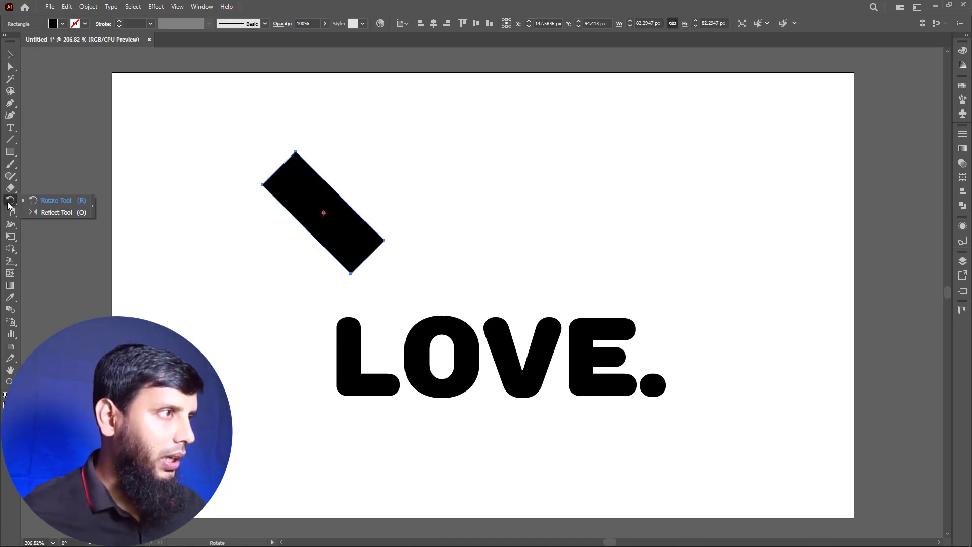
left_click(51, 213)
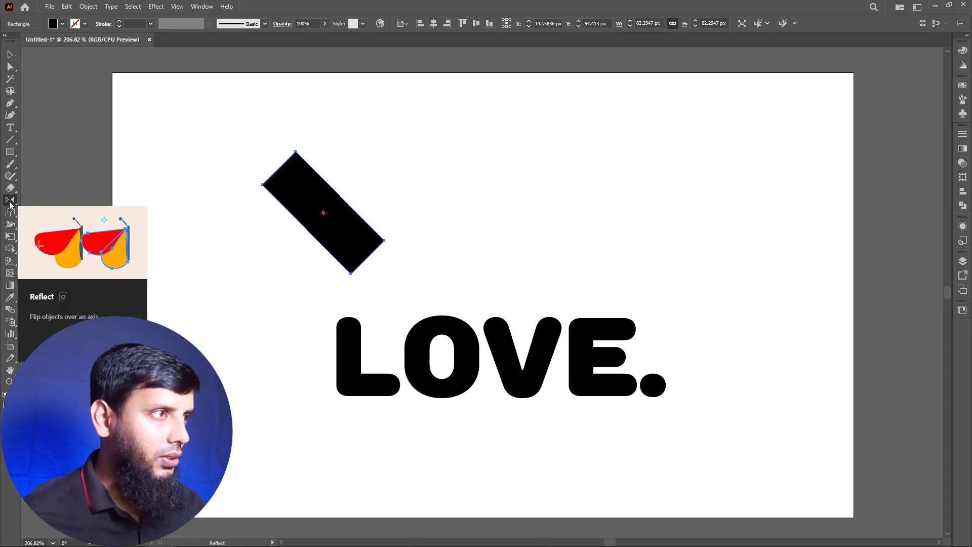
double_click(14, 204)
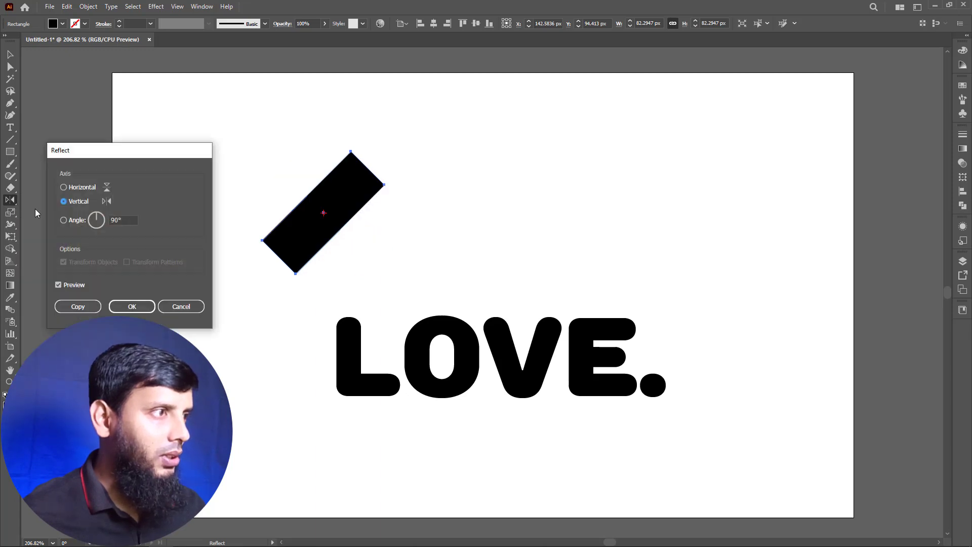
left_click(76, 307)
Fully round the two upper ends of the crossed rectangles by selecting only their upper corner points
left_click(11, 56)
left_click(11, 67)
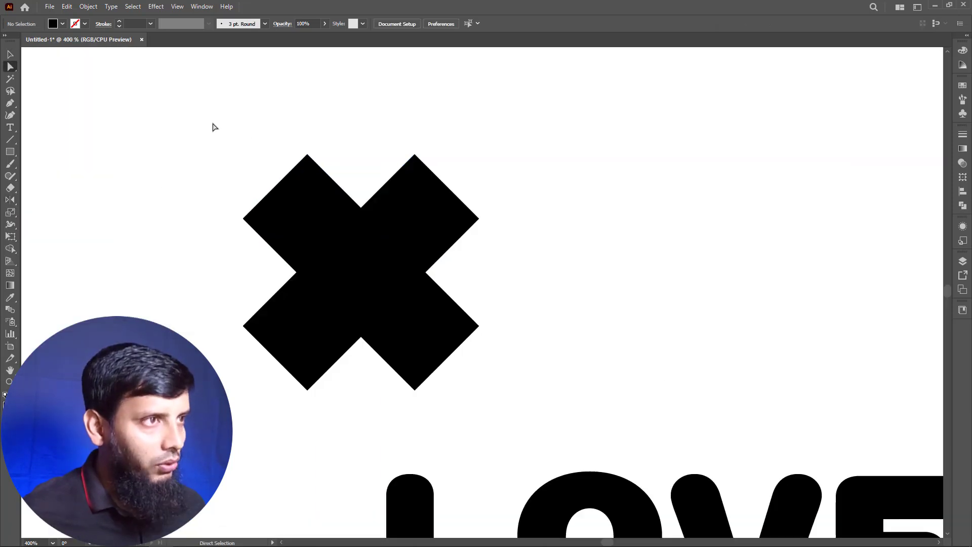
left_click_drag(213, 122, 460, 171)
left_click(275, 140)
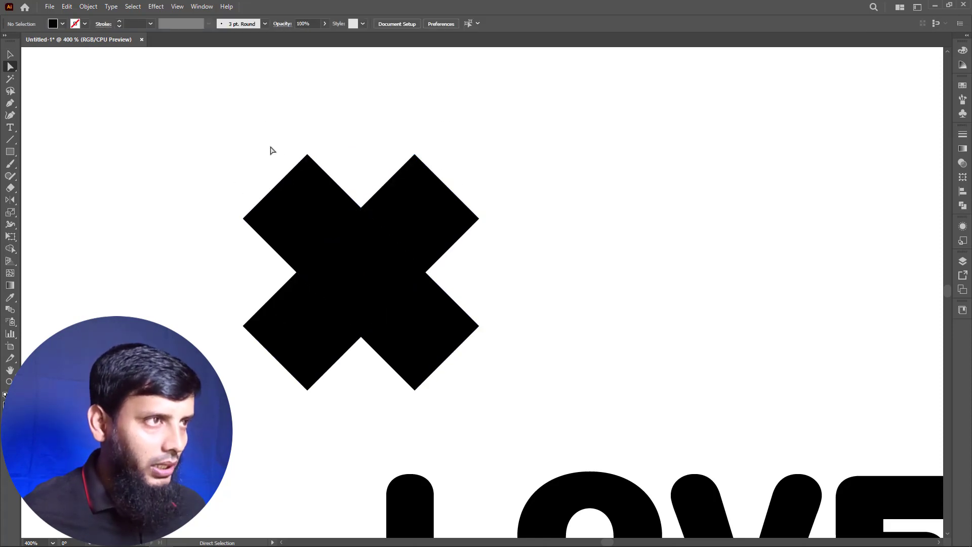
left_click_drag(274, 135, 317, 169)
left_click_drag(231, 182, 251, 228)
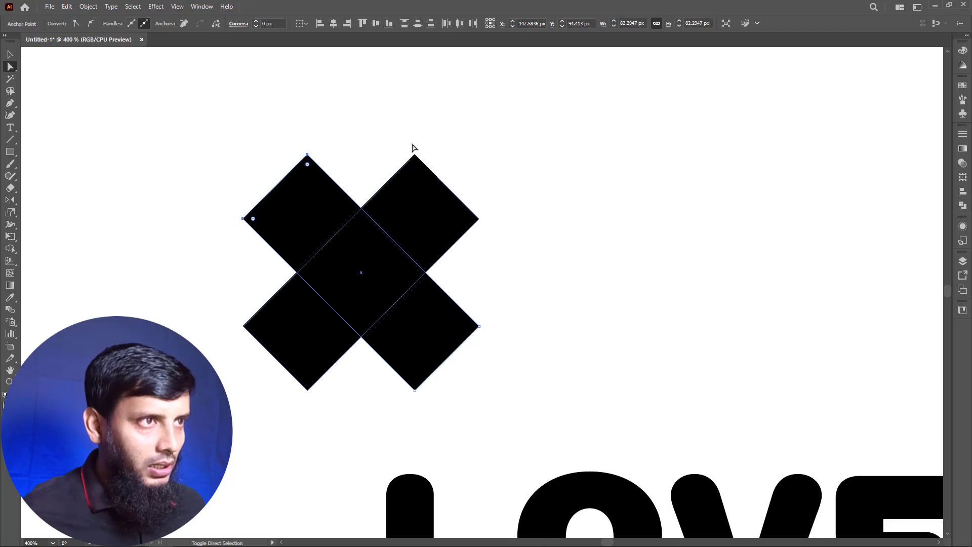
left_click_drag(405, 133, 427, 165)
left_click_drag(495, 199, 473, 223)
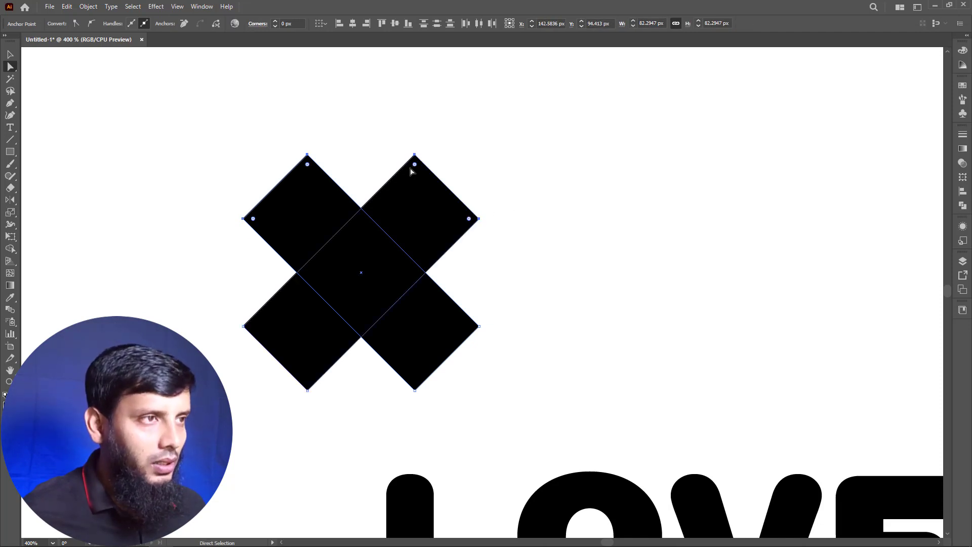
left_click_drag(412, 243, 368, 294)
Nudge the rectangle running from lower left to upper right slightly to the left
left_click(10, 54)
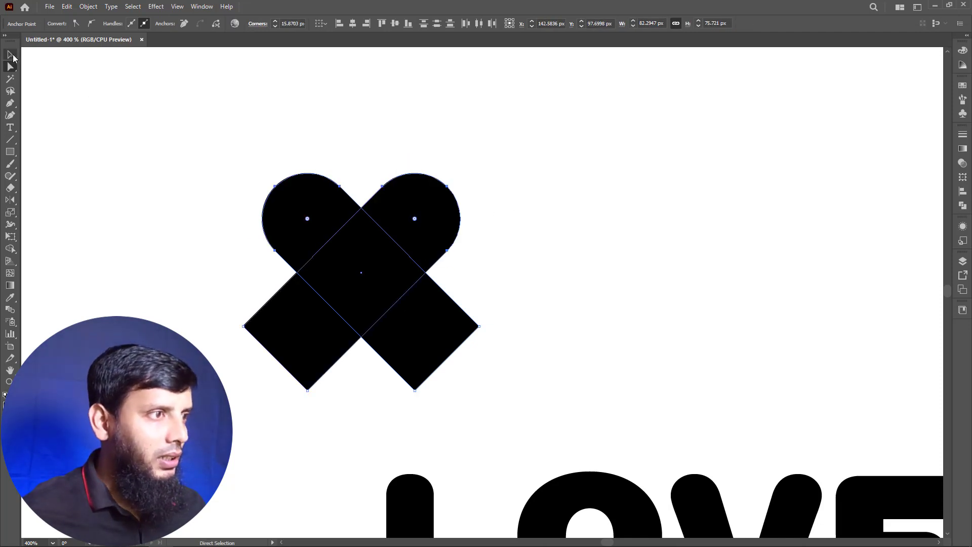
left_click_drag(190, 297, 294, 358)
key("Left")
key("Left")
key("Left")
key("Left")
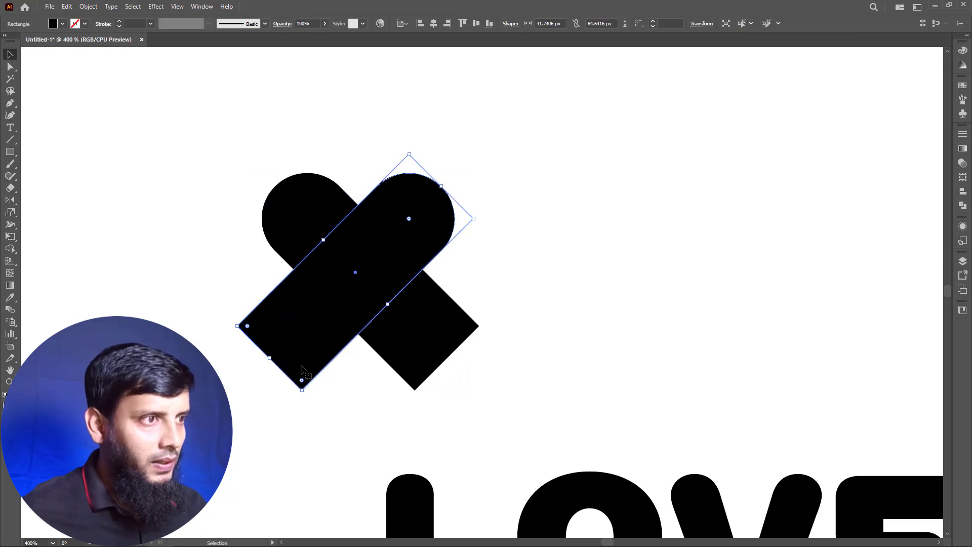
Use Shape Builder to remove both lower legs of the crossed shapes and merge the remaining regions into one heart
left_click_drag(332, 383, 420, 231)
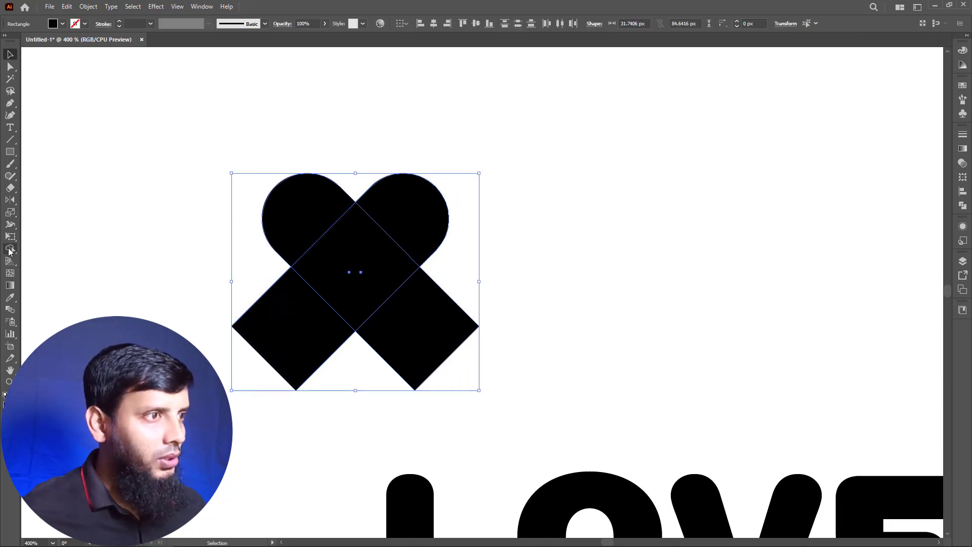
left_click(10, 248)
left_click_drag(368, 361, 408, 349, "alt")
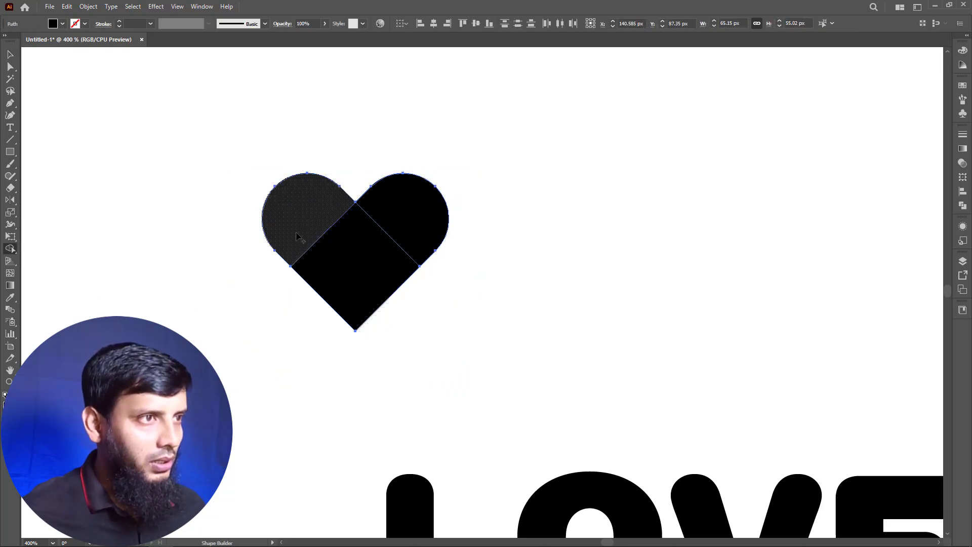
mouse_move(297, 229)
left_mouse_down()
mouse_move(379, 240)
mouse_move(392, 225)
mouse_move(326, 237)
left_mouse_up()
left_click(11, 54)
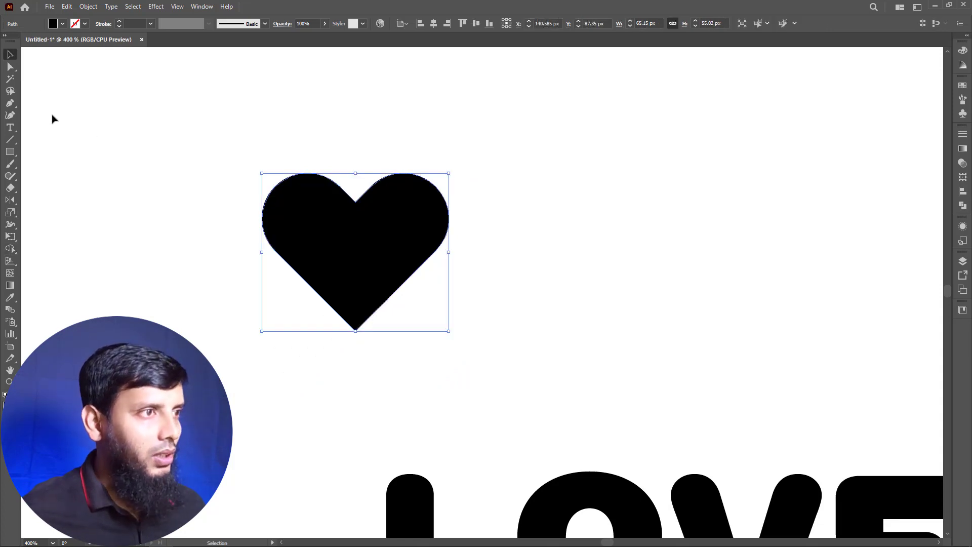
left_click(208, 338)
Move the heart above the LOVE. text and center it horizontally on the artboard
scroll(259, 227, "down", 3)
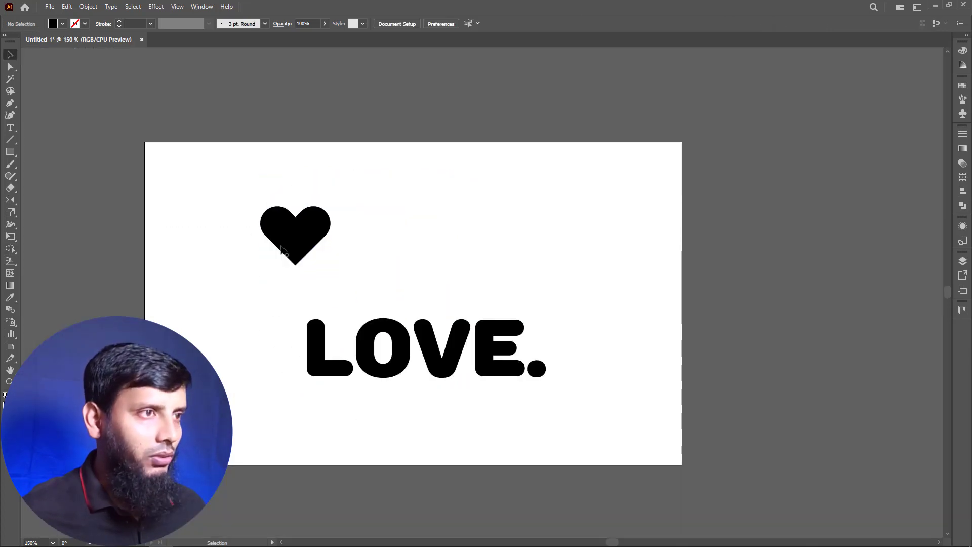
left_click_drag(286, 247, 374, 247)
scroll(423, 287, "up", 1)
left_click(434, 24)
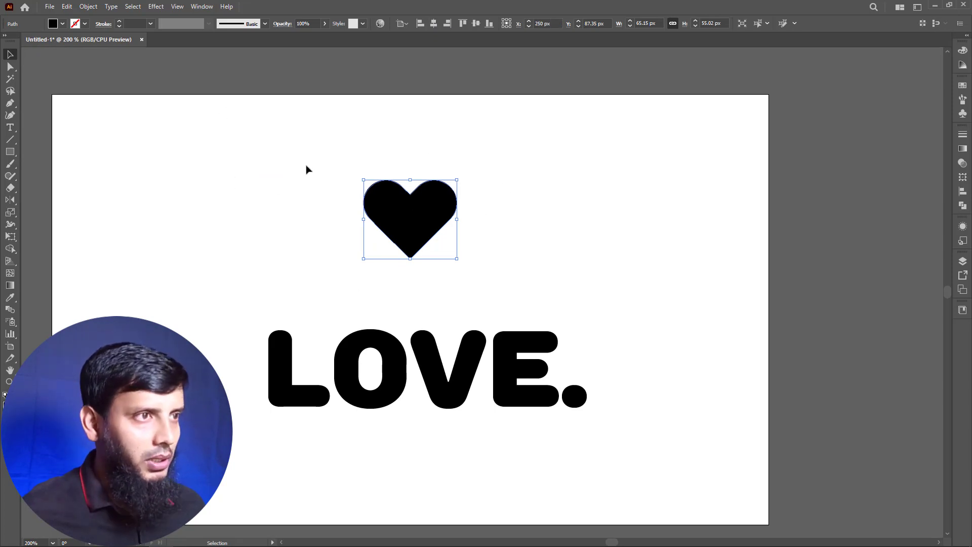
Set the heart's width to 125 px with its proportions constrained
left_click_drag(308, 168, 458, 277)
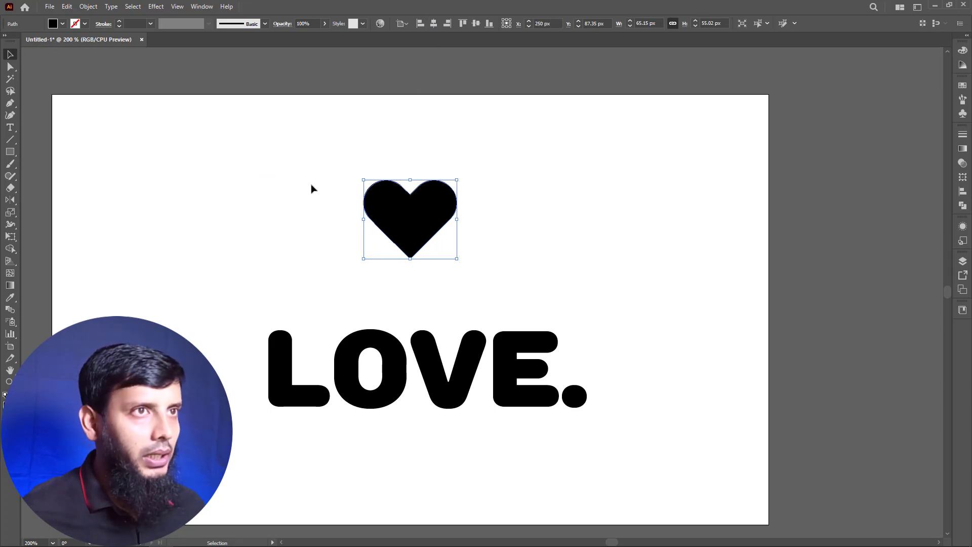
double_click(640, 23)
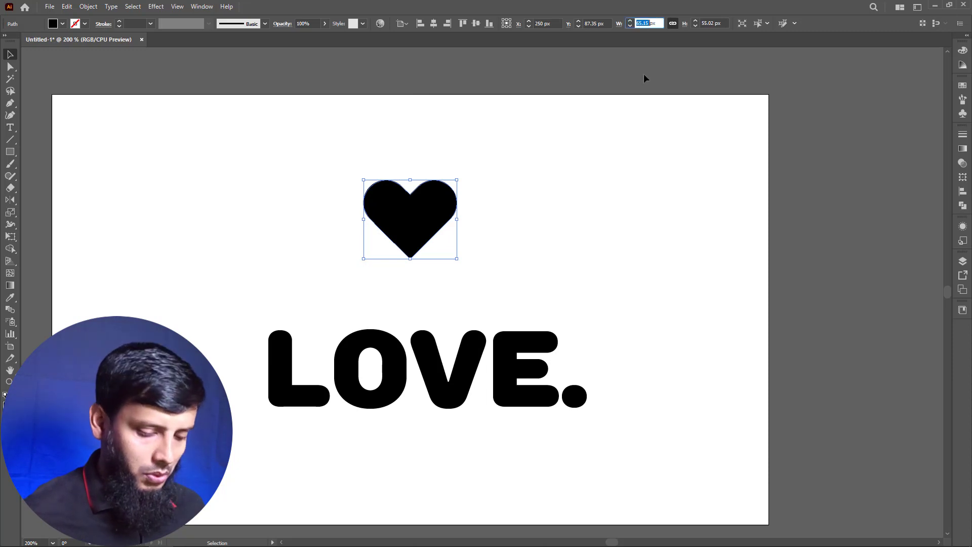
type("125")
key("Return")
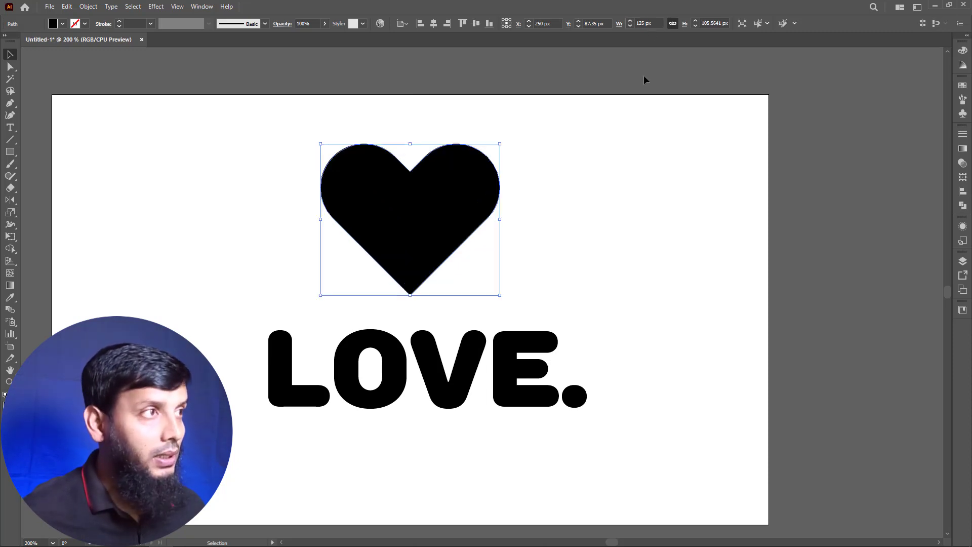
Swap the heart's fill and stroke so it has only a black outline, and raise the stroke weight to 19 pt
left_click_drag(239, 189, 387, 272)
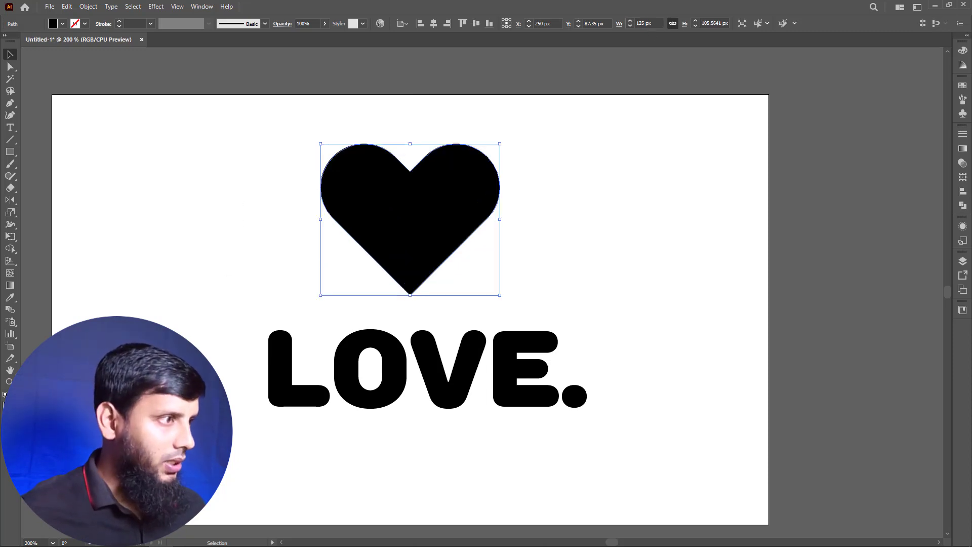
key("shift+x")
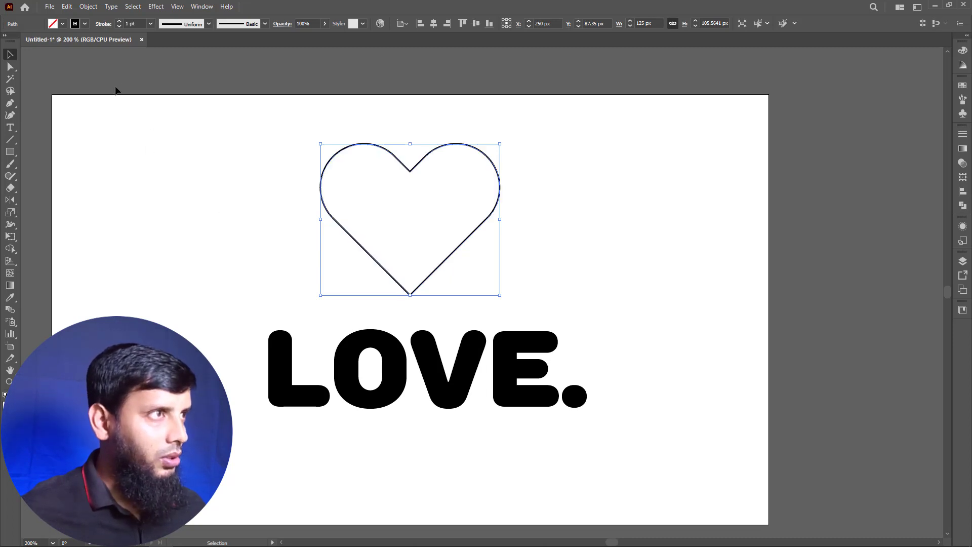
left_click(132, 24)
scroll(131, 24, "up", 18)
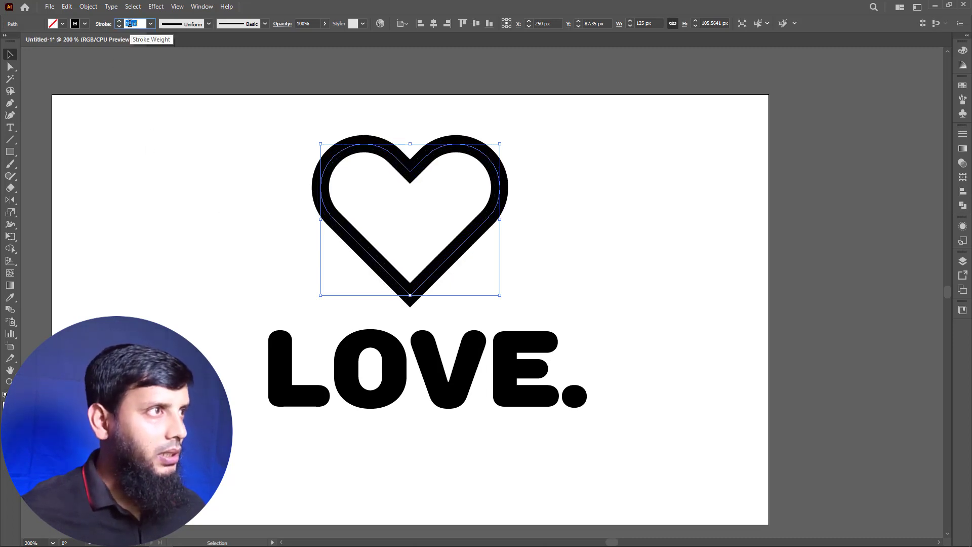
Align the heart's stroke to the inside of the path and increase its weight to 25 pt
left_click(104, 24)
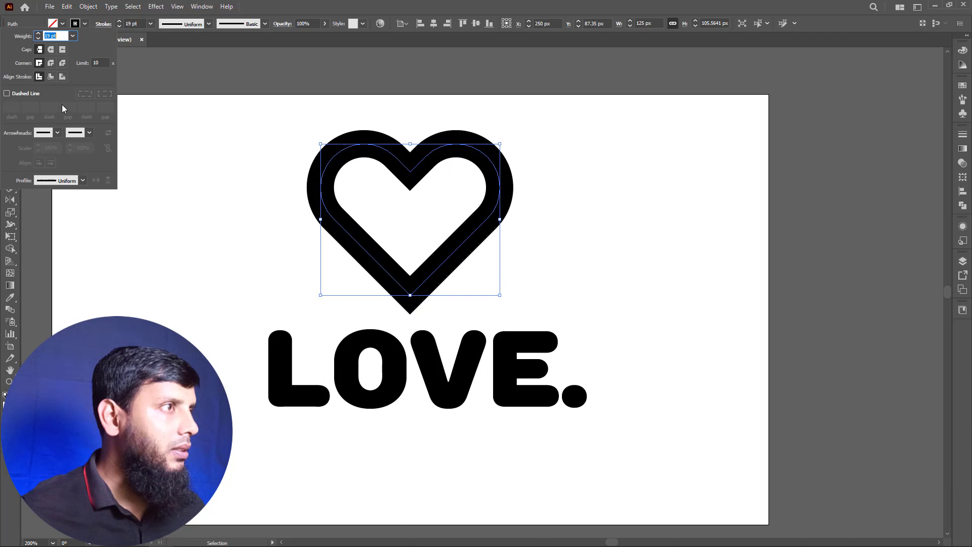
left_click(51, 77)
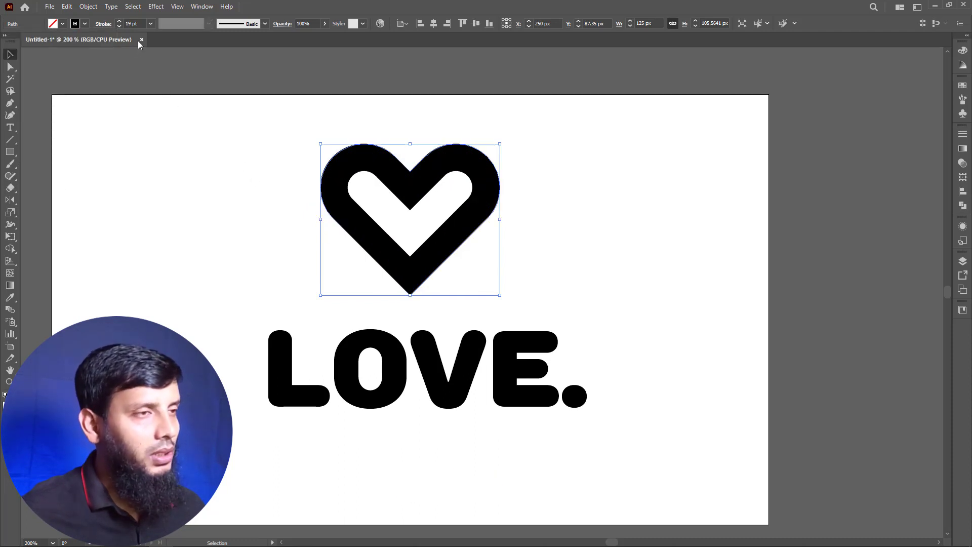
scroll(137, 24, "up", 6)
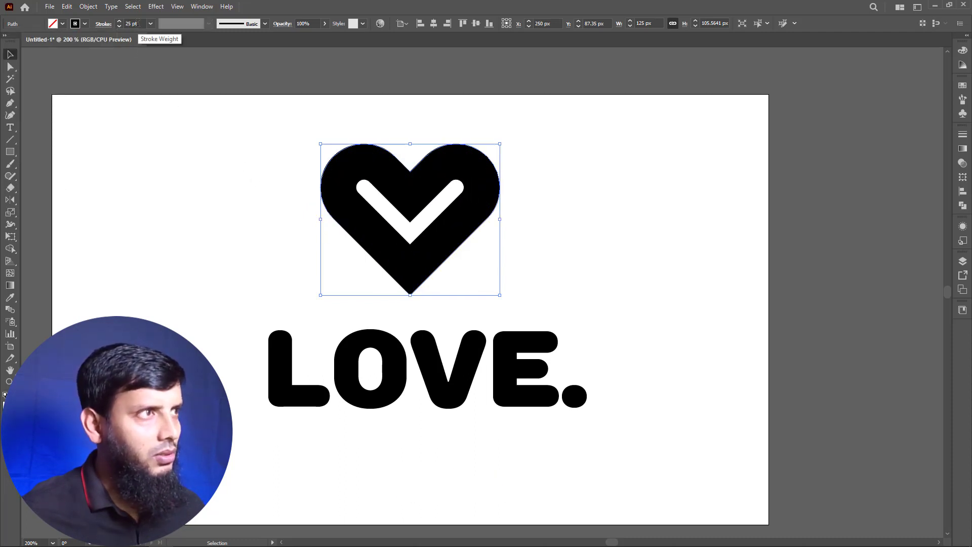
left_click_drag(245, 157, 405, 254)
left_click(218, 253)
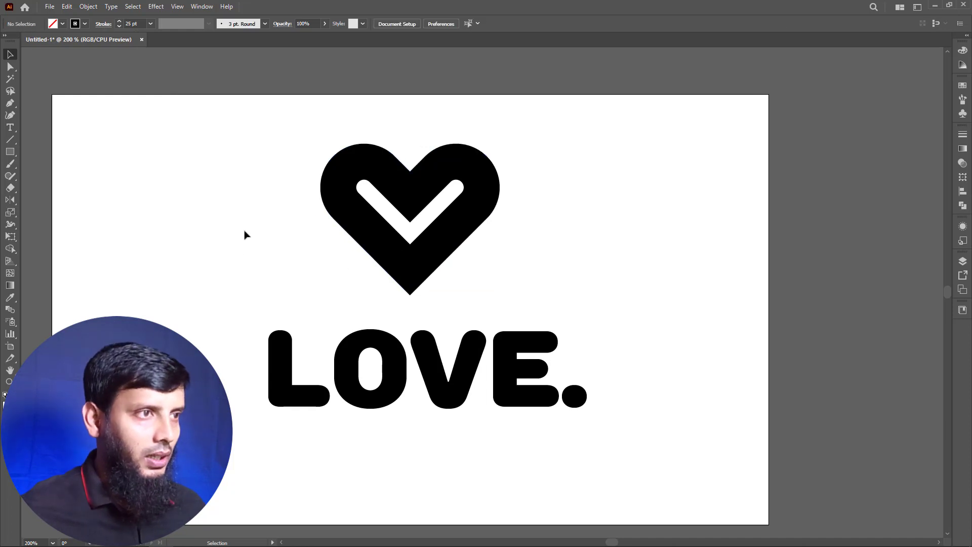
left_click_drag(246, 247, 320, 413)
left_click(146, 198)
Round only the heart's bottom tip with a corner radius of 20 px
key("a")
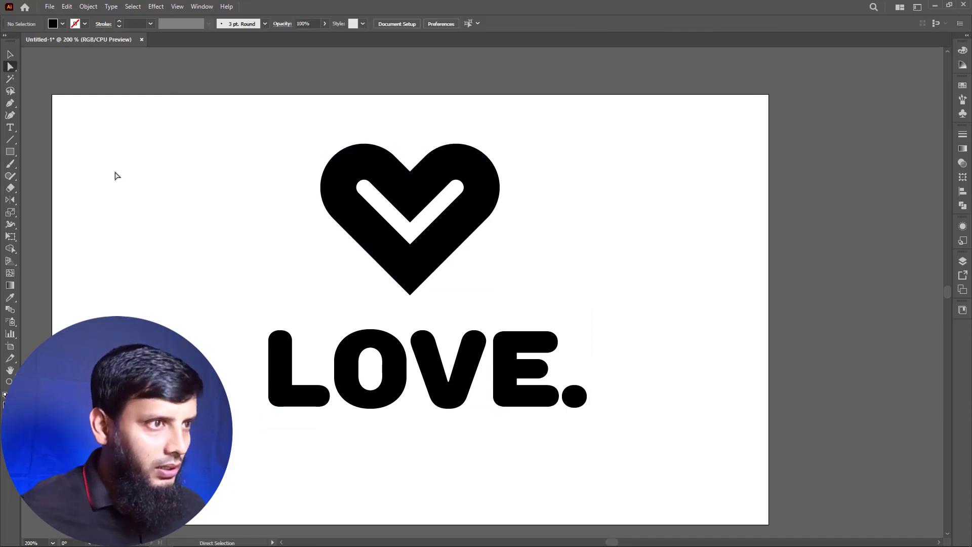
left_click(410, 293)
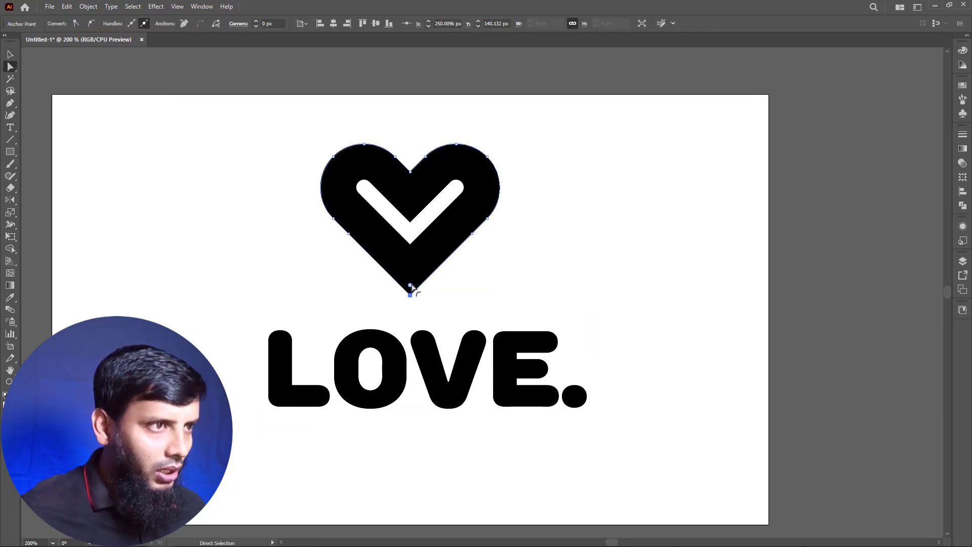
left_click_drag(411, 284, 410, 257)
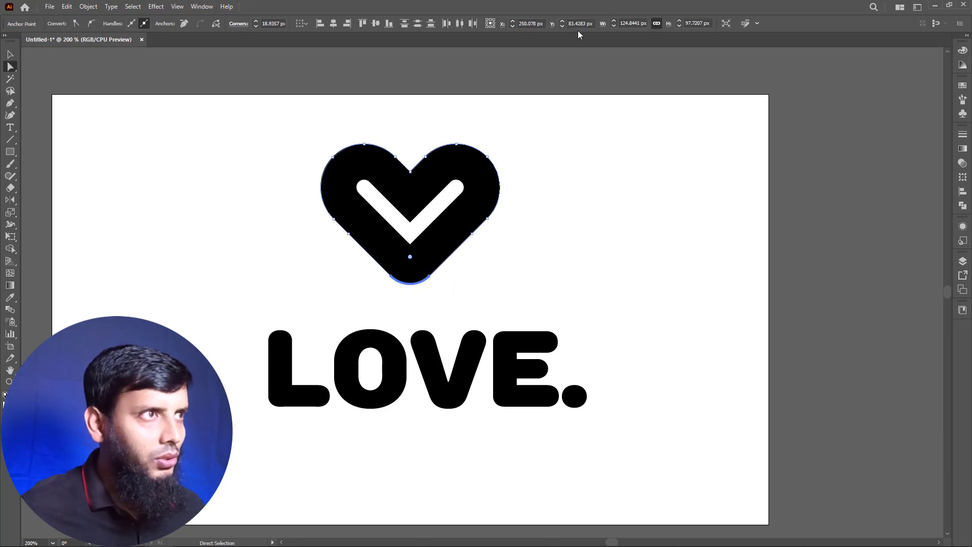
left_click(266, 23)
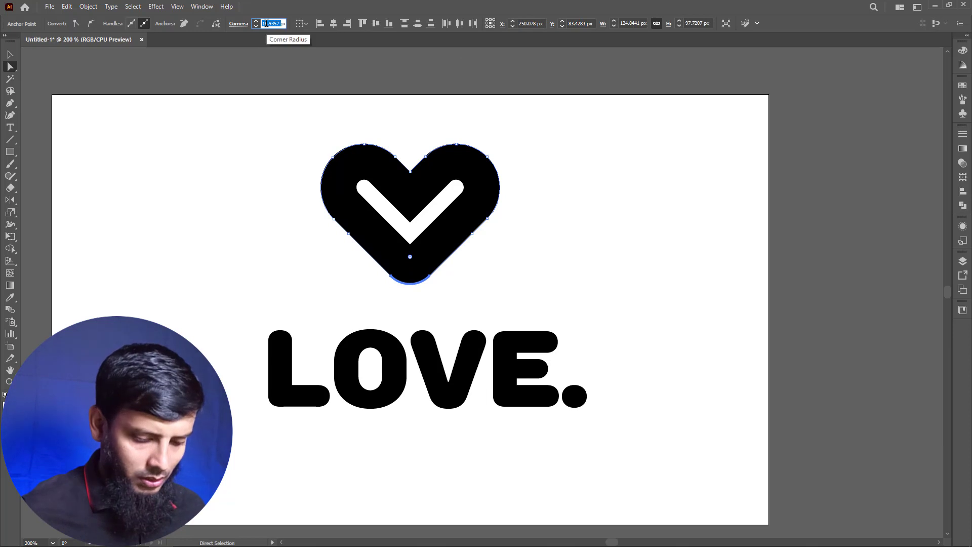
type("20")
key("Return")
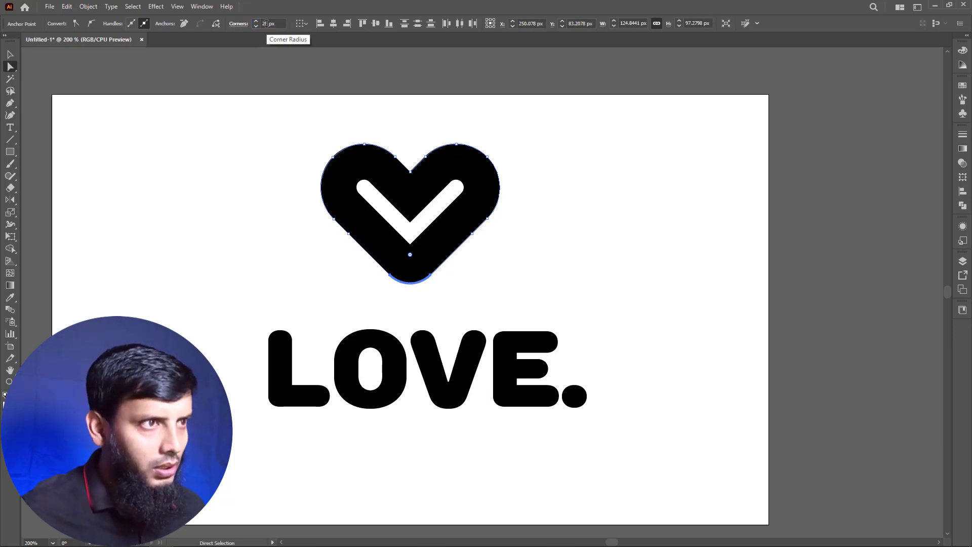
left_click(204, 201)
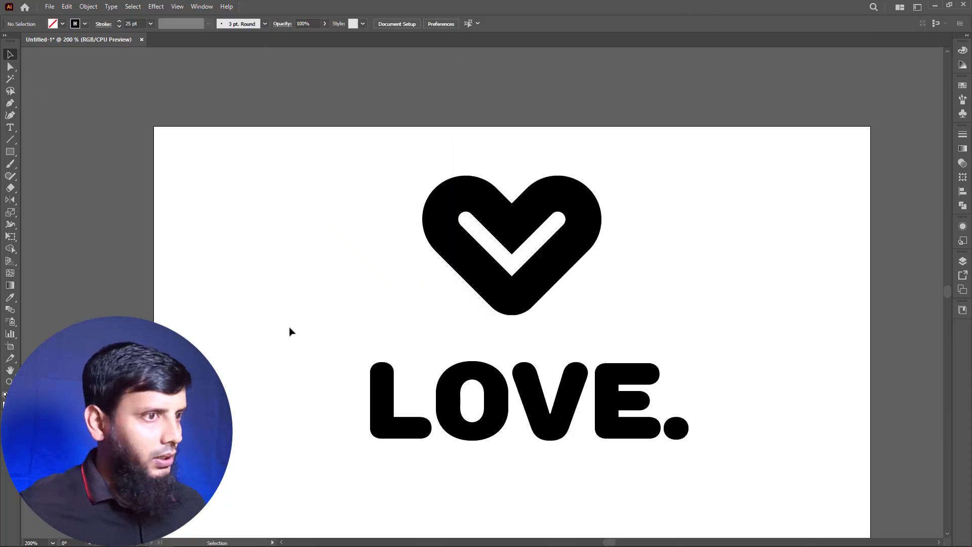
Set the LOVE. text's fill color to the pink f683ff
left_click_drag(307, 360, 399, 462)
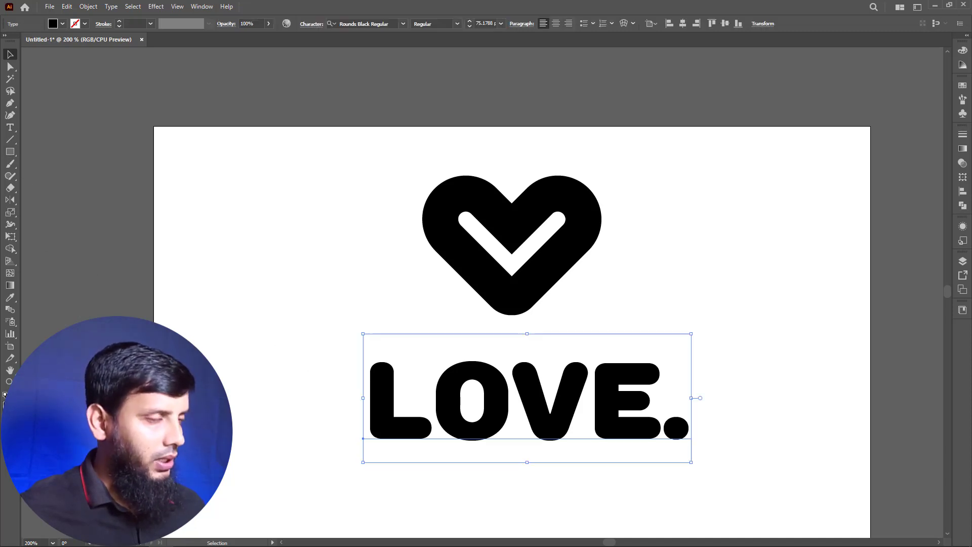
double_click(8, 405)
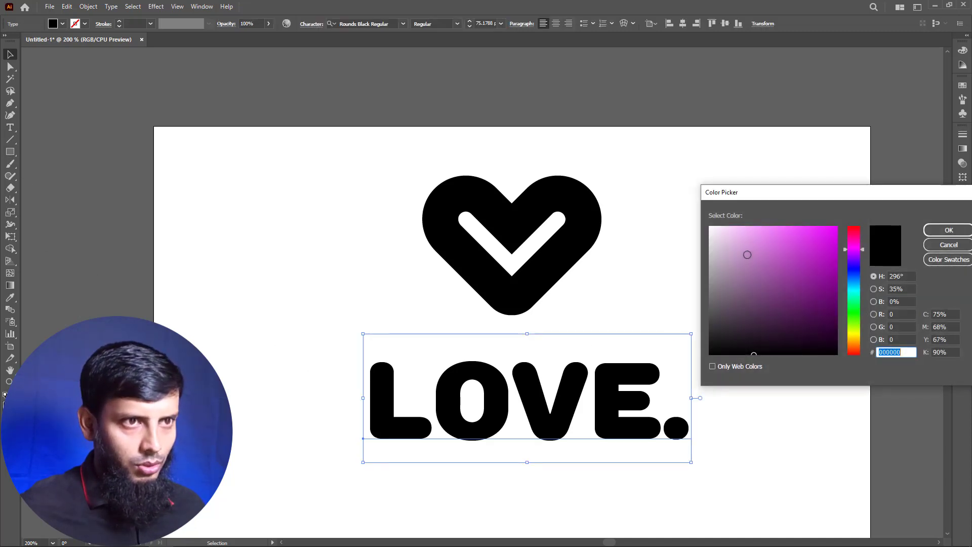
mouse_move(748, 255)
left_mouse_down()
mouse_move(747, 226)
mouse_move(771, 218)
left_mouse_up()
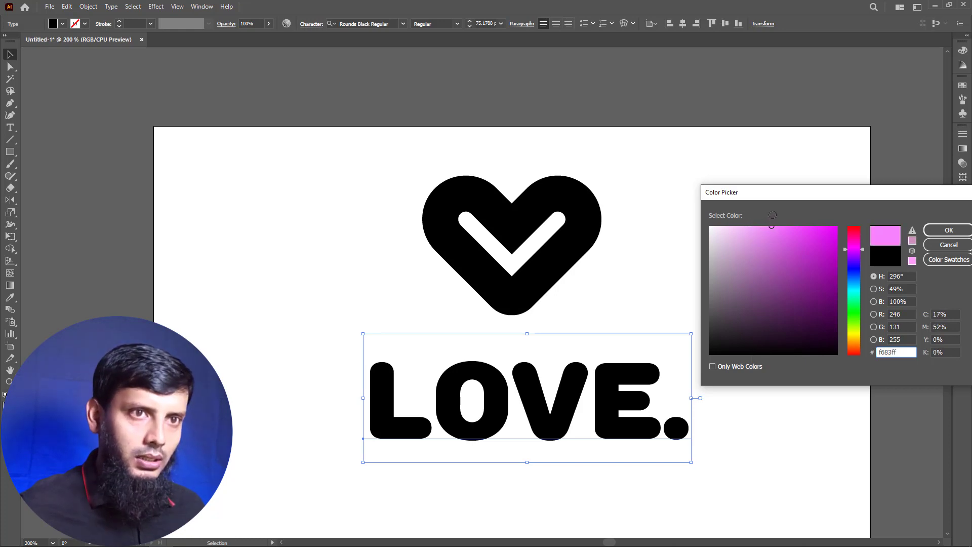
left_click(926, 232)
left_click(302, 360)
Copy the hex code of the LOVE. text's pink fill color
left_click_drag(297, 347, 414, 463)
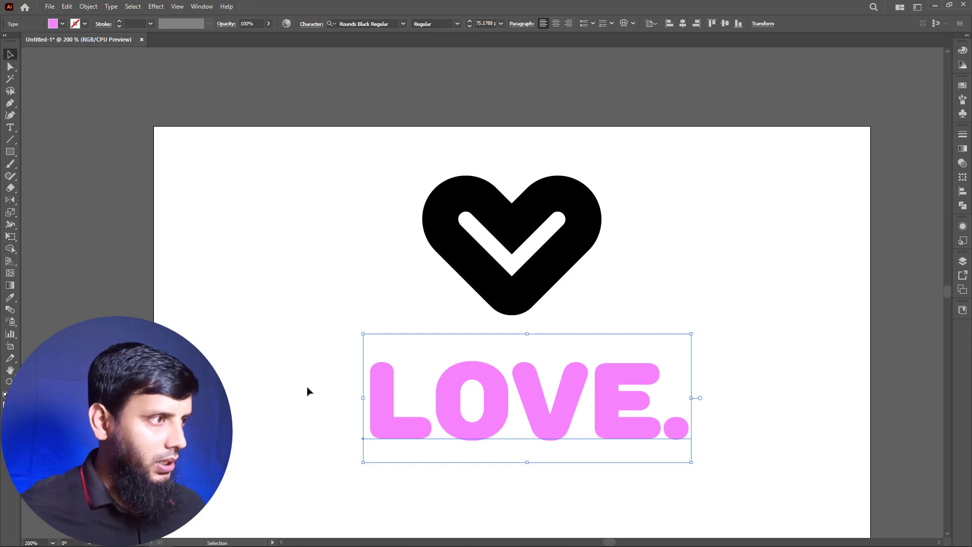
double_click(7, 405)
key("ctrl+c")
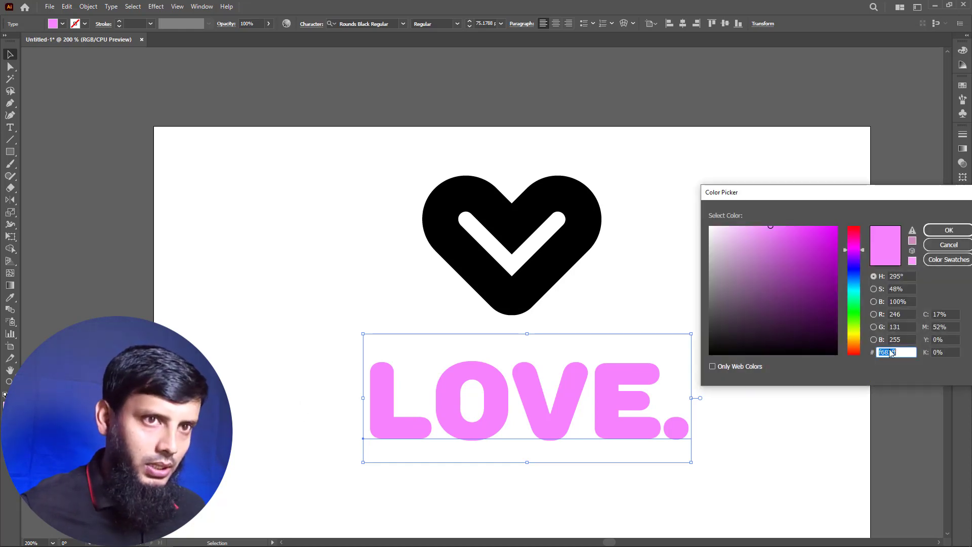
left_click(949, 230)
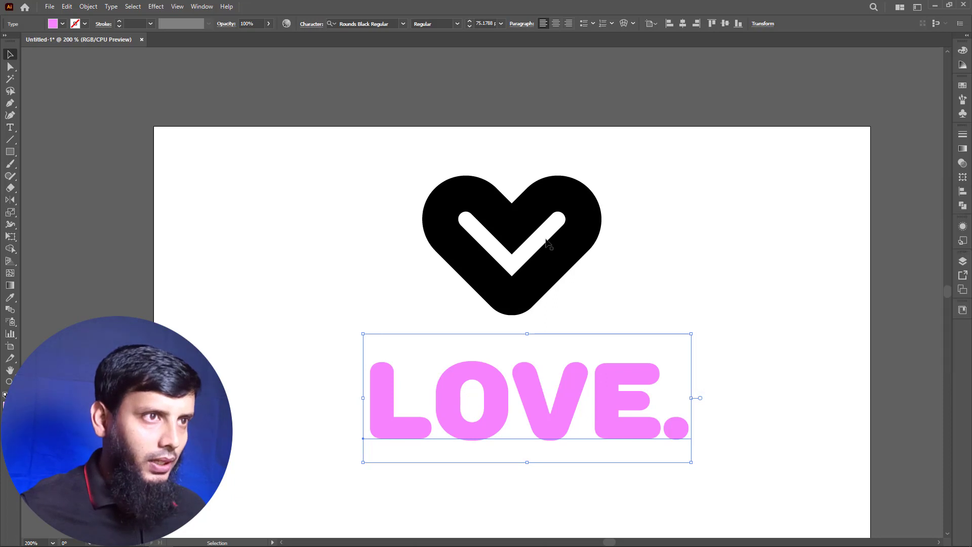
Set the heart's stroke to the copied pink f683ff and center the LOVE. text horizontally beneath the heart
left_click(577, 183)
left_click(963, 50)
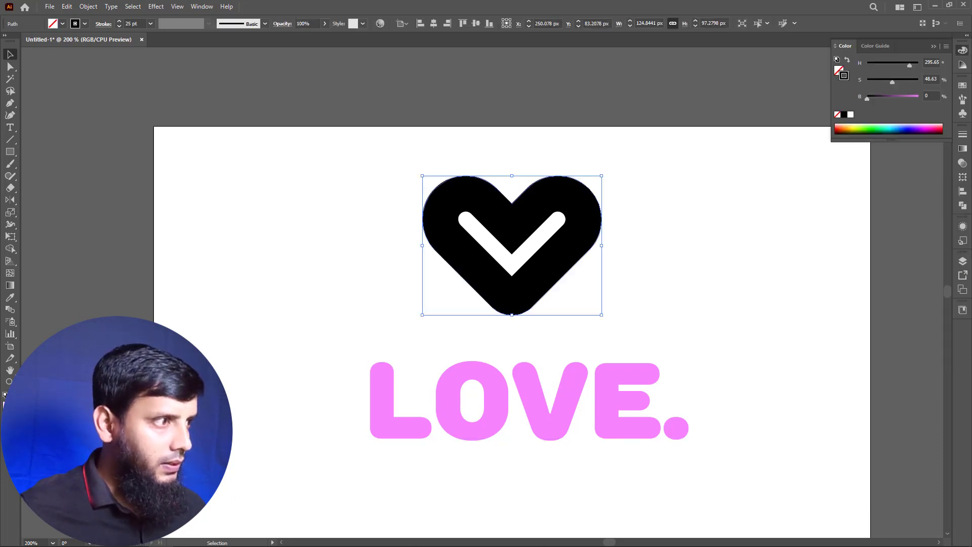
double_click(14, 411)
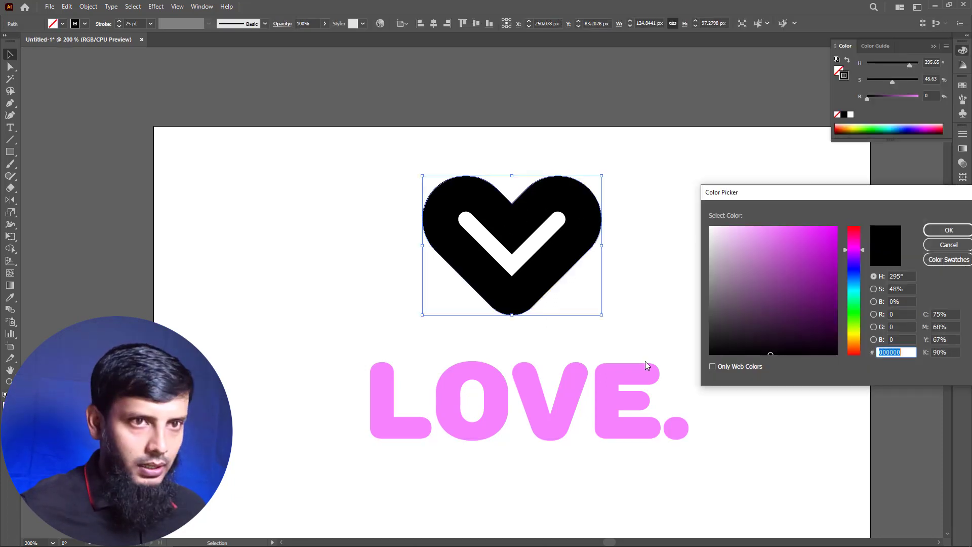
key("ctrl+v")
left_click(950, 231)
left_click(699, 287)
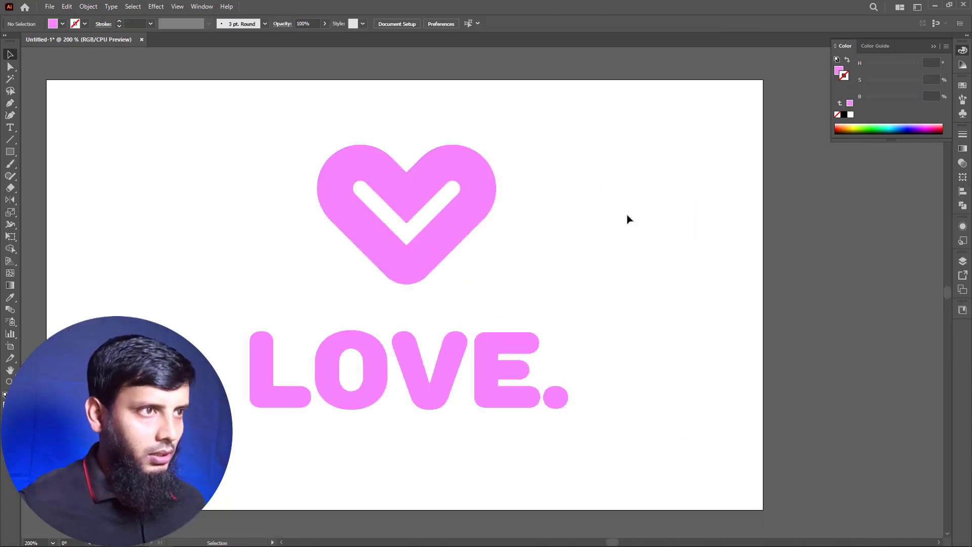
Apply the 3D Inflate effect to the LOVE. text
left_click_drag(626, 217, 366, 440)
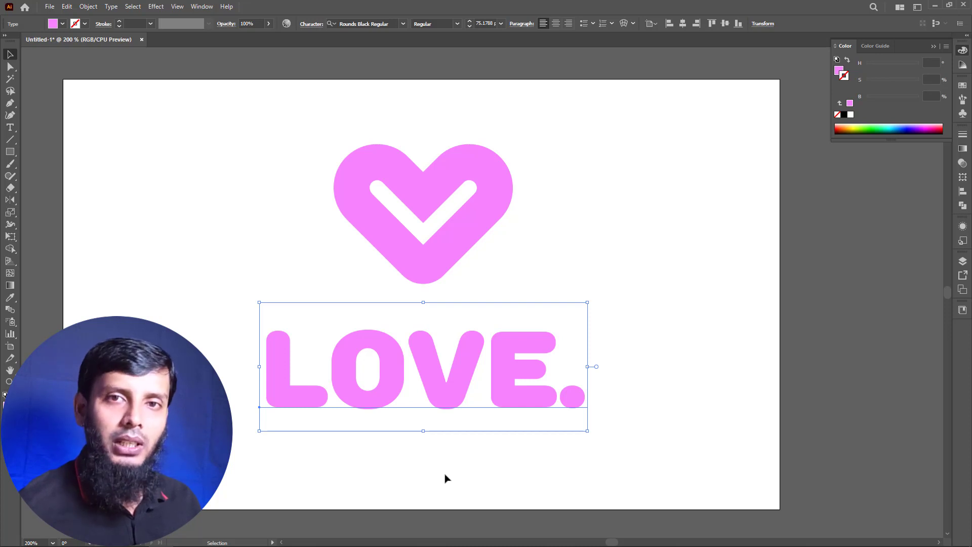
left_click(448, 479)
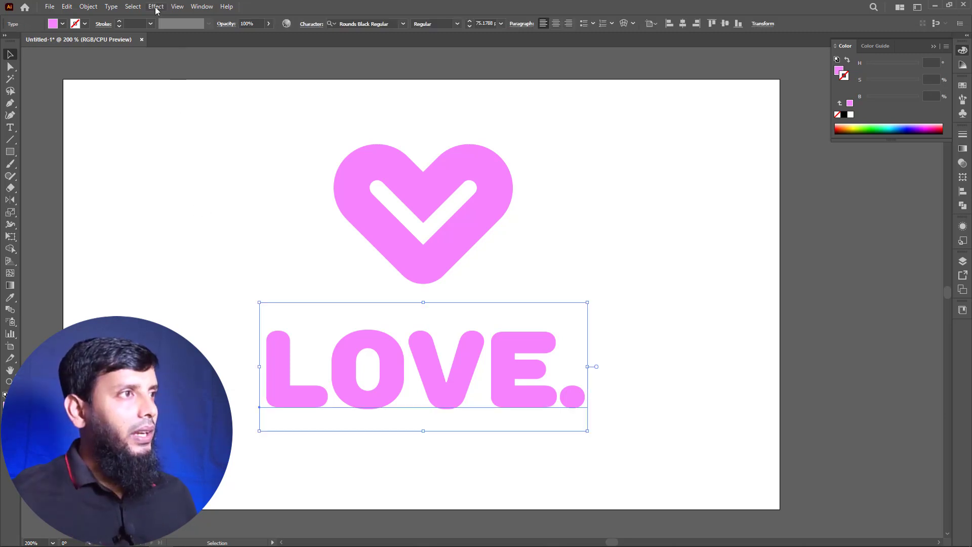
left_click(156, 7)
mouse_move(210, 65)
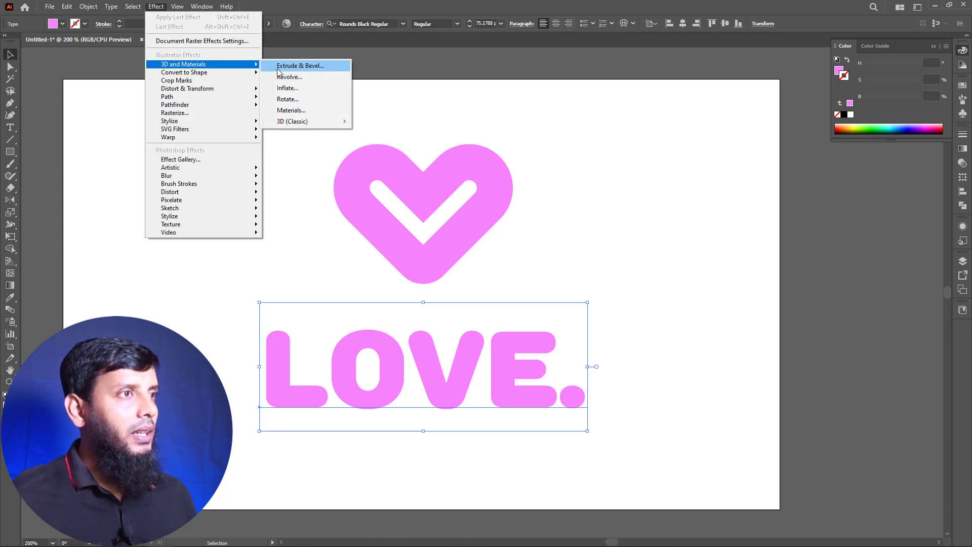
left_click(287, 88)
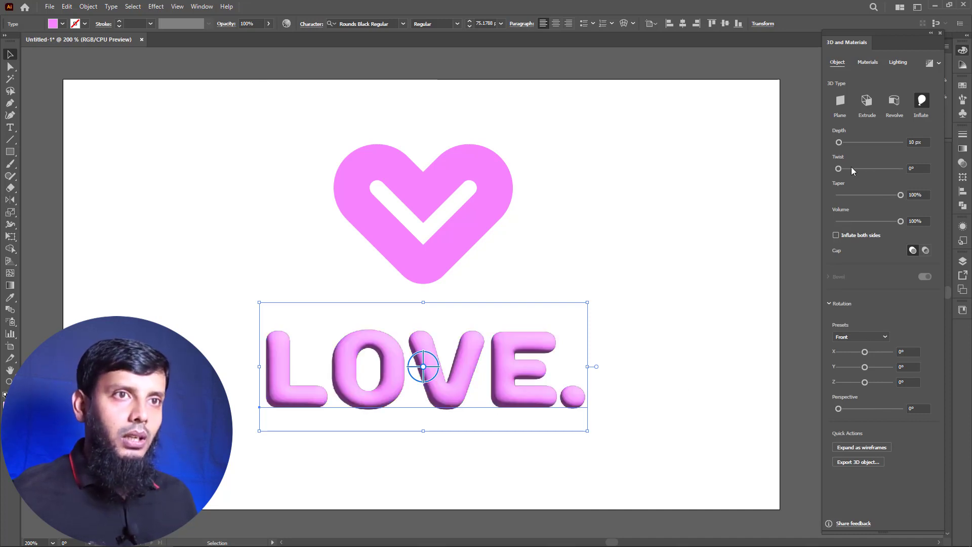
Set the inflated text's depth to 20 px and leave its twist at 0°
left_click_drag(898, 195, 912, 225)
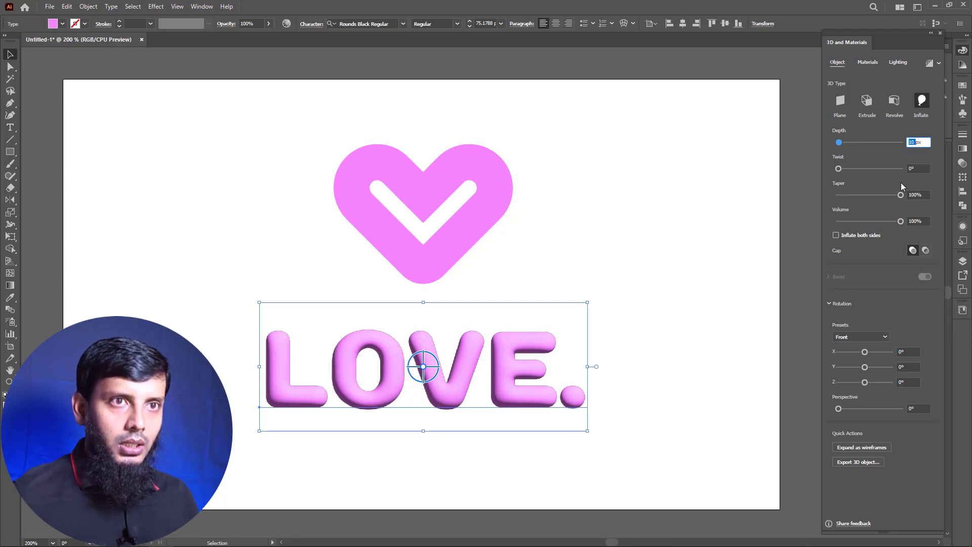
type("20")
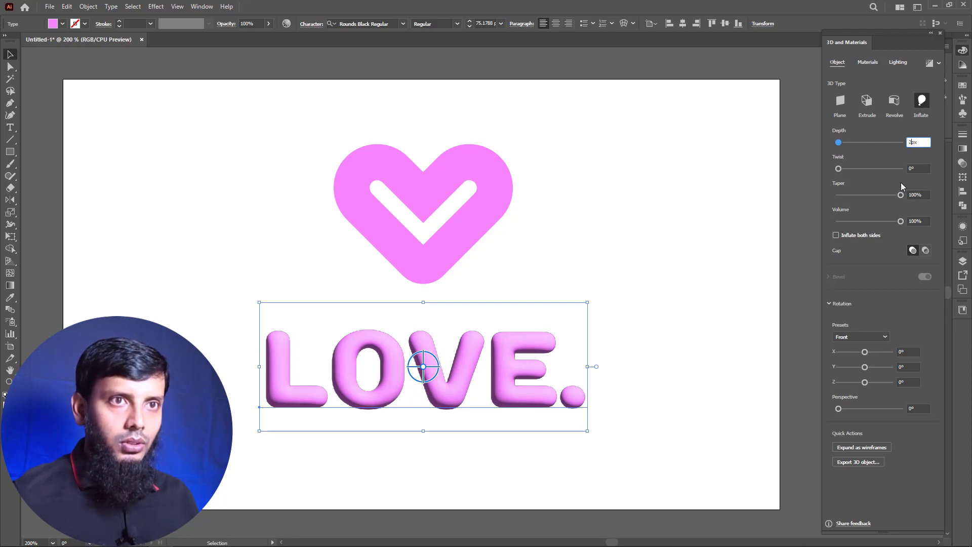
key("Return")
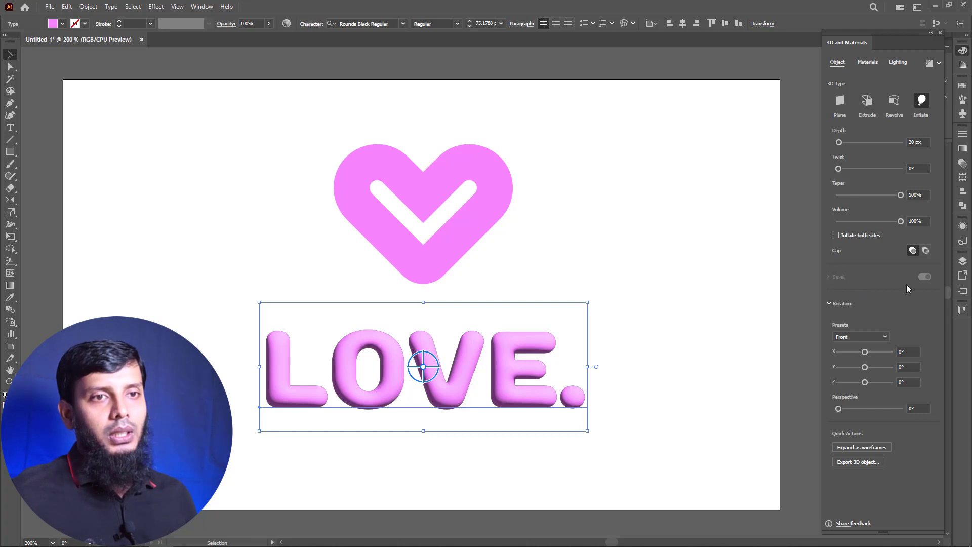
mouse_move(839, 169)
left_mouse_down()
mouse_move(861, 168)
mouse_move(838, 169)
left_mouse_up()
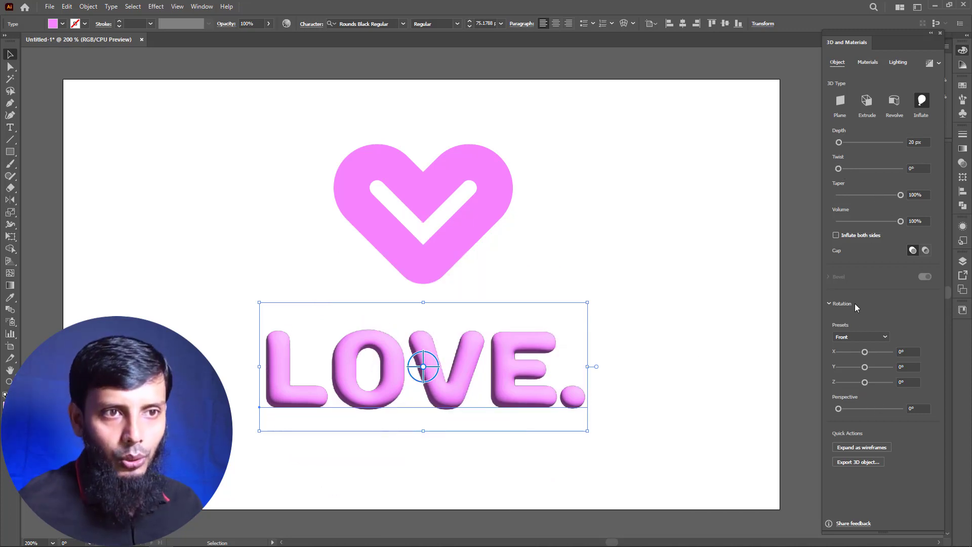
Try the Top, Back, Off-Axis Bottom and Isometric Top rotation presets on the inflated text and restore the Front preset
left_click(886, 338)
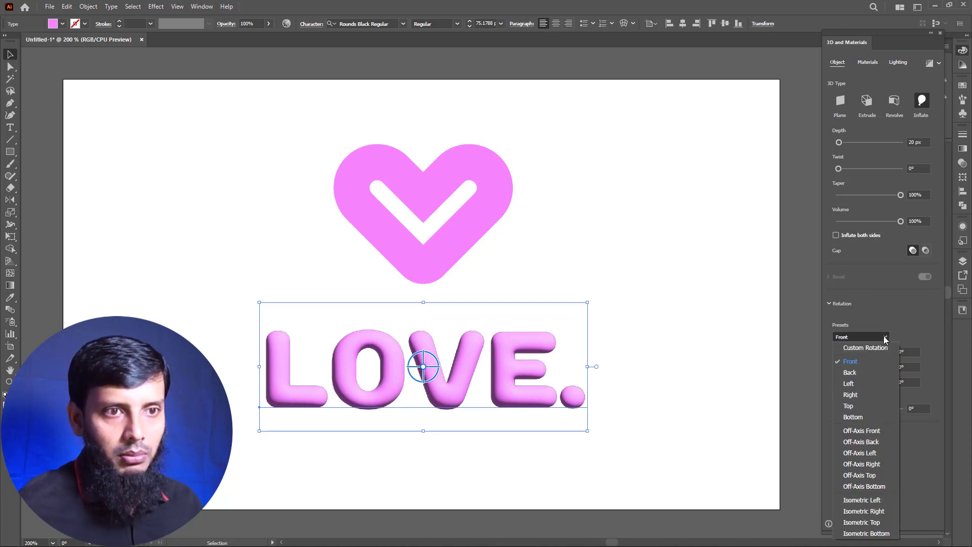
left_click(854, 405)
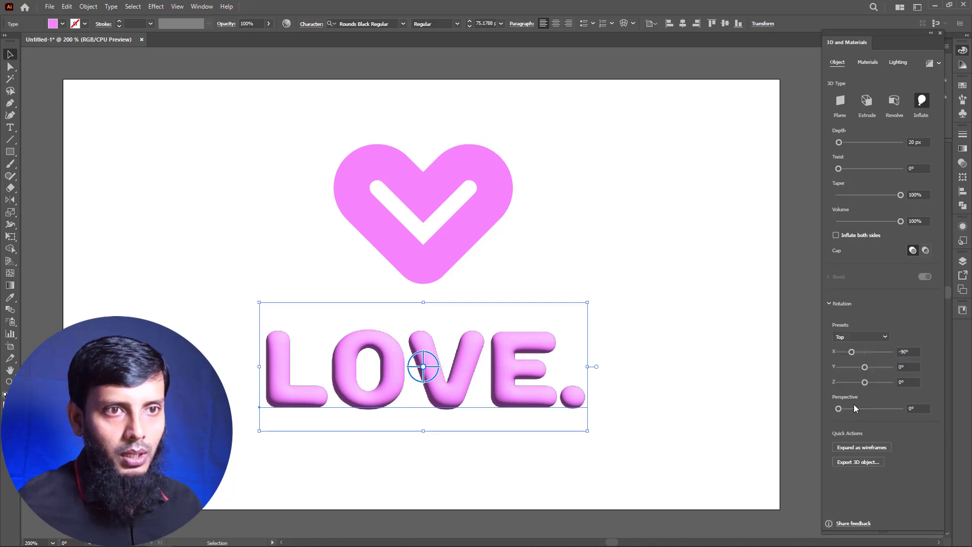
left_click(875, 337)
left_click(870, 374)
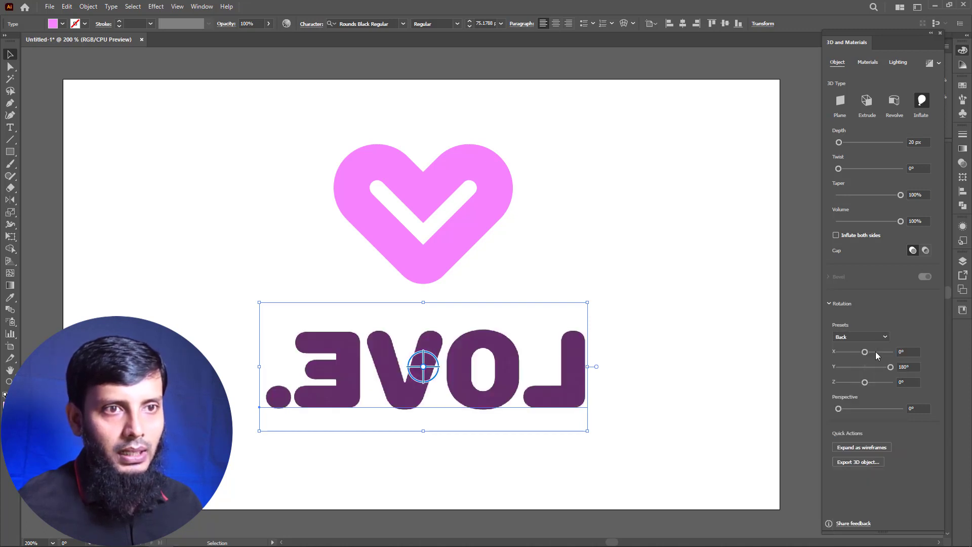
left_click(880, 338)
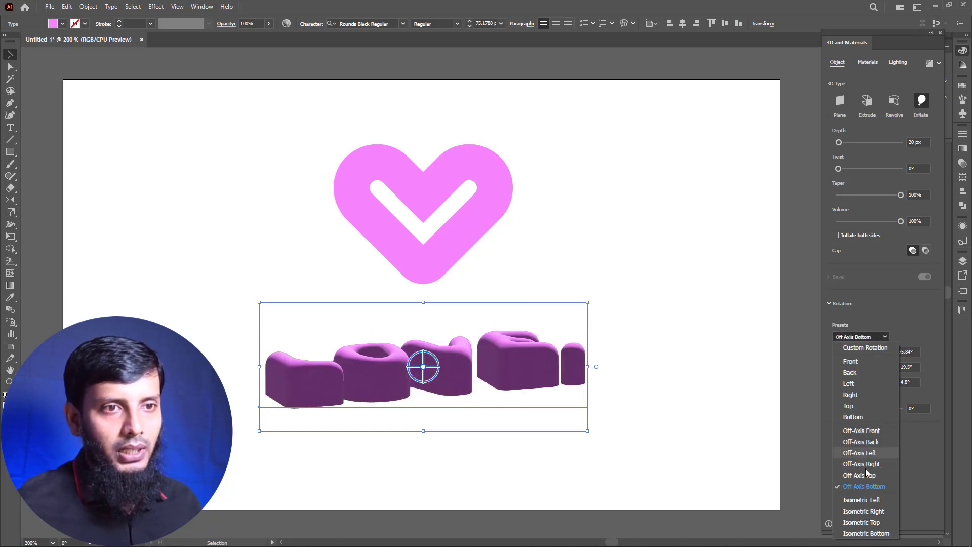
left_click(861, 522)
left_click(880, 337)
left_click(860, 360)
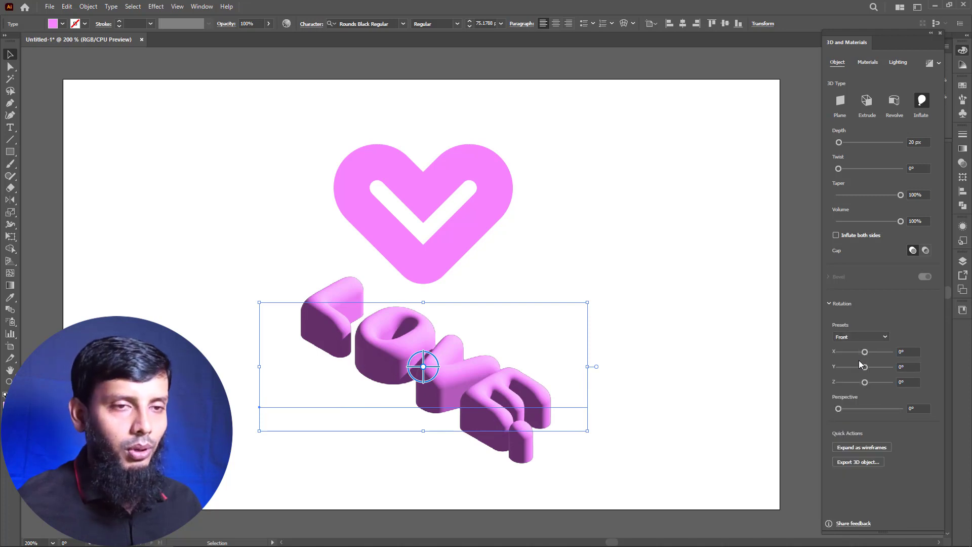
Examine the 3D materials and graphics available for the inflated LOVE. text
left_click(911, 142)
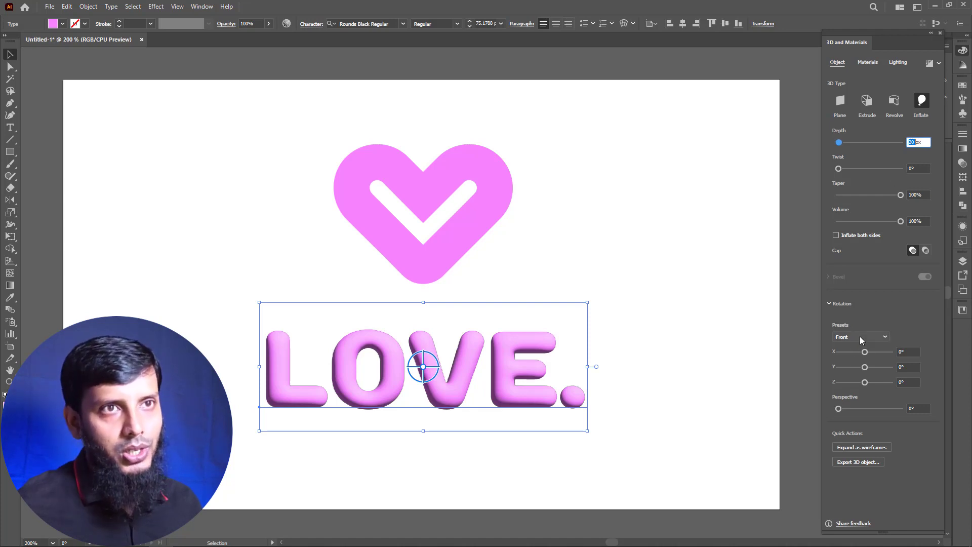
left_click(865, 64)
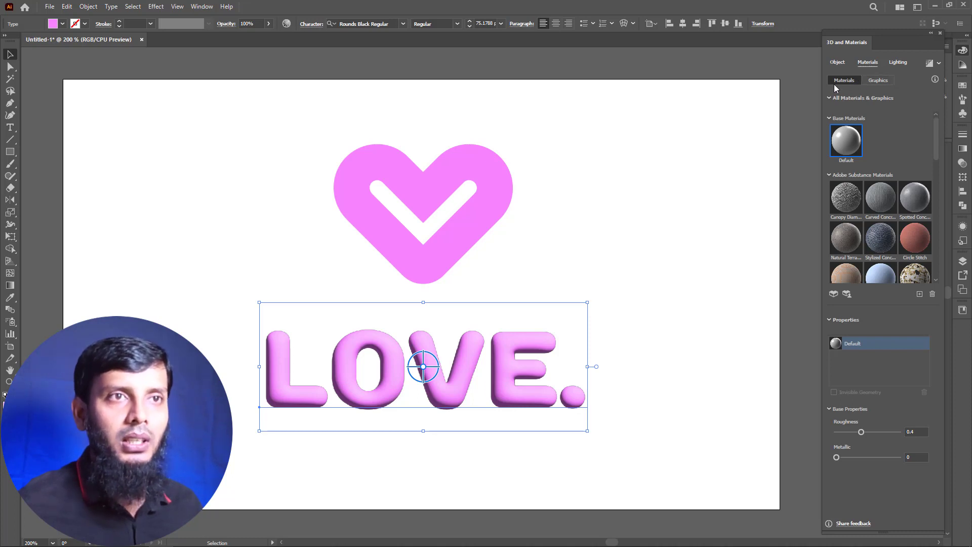
left_click(878, 81)
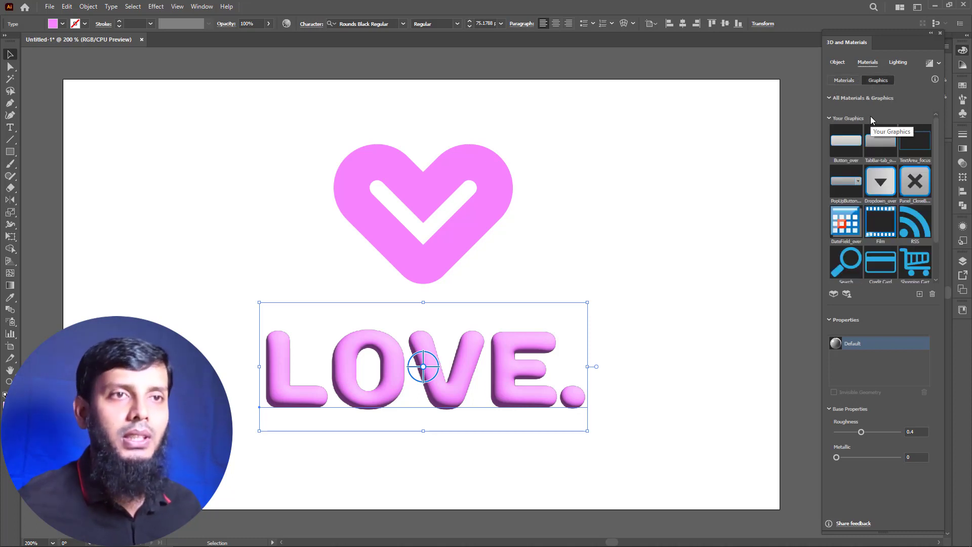
left_click_drag(893, 209, 454, 386)
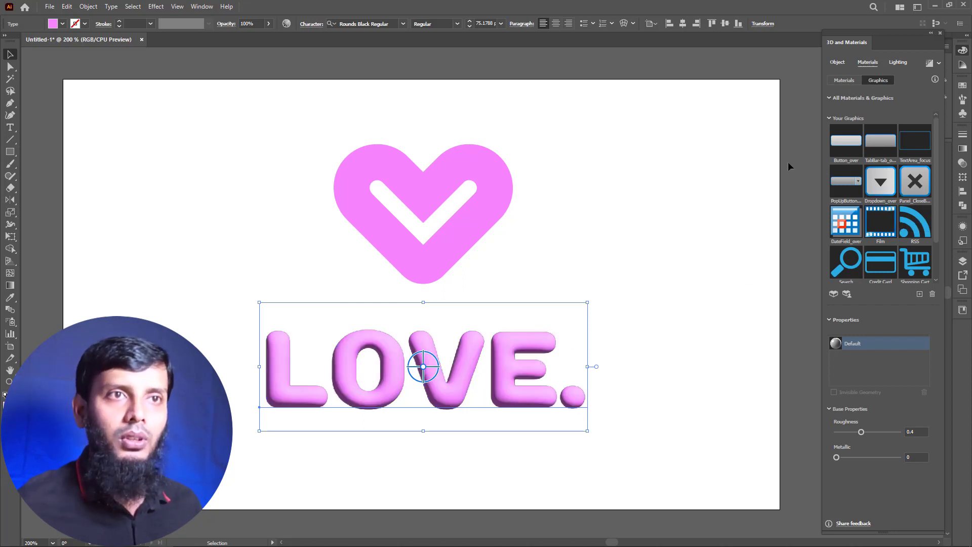
left_click(849, 80)
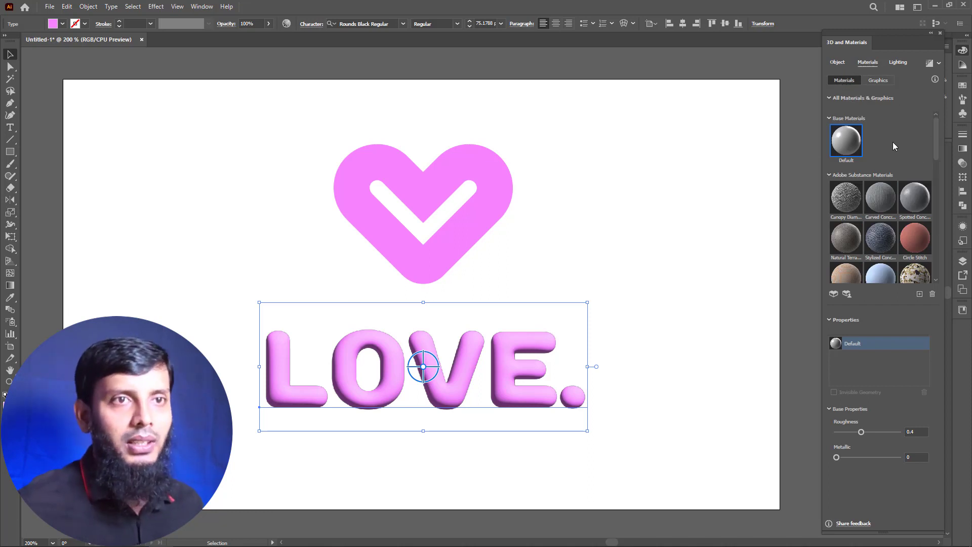
mouse_move(937, 142)
left_mouse_down()
mouse_move(937, 246)
mouse_move(891, 145)
left_mouse_up()
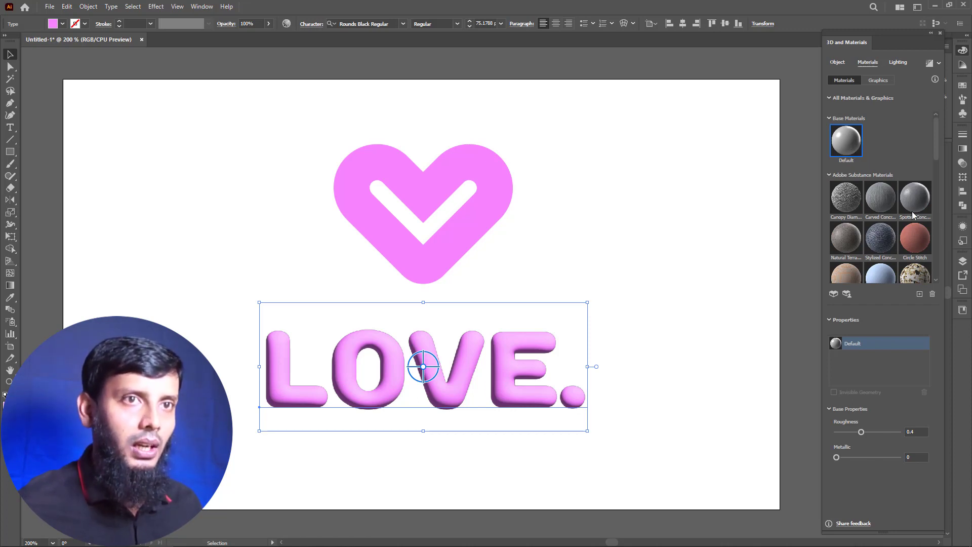
Set the LOVE. text's Default material to a roughness of 0.35 and a metallic value of 0.15
mouse_move(937, 150)
left_mouse_down()
mouse_move(937, 205)
mouse_move(938, 150)
left_mouse_up()
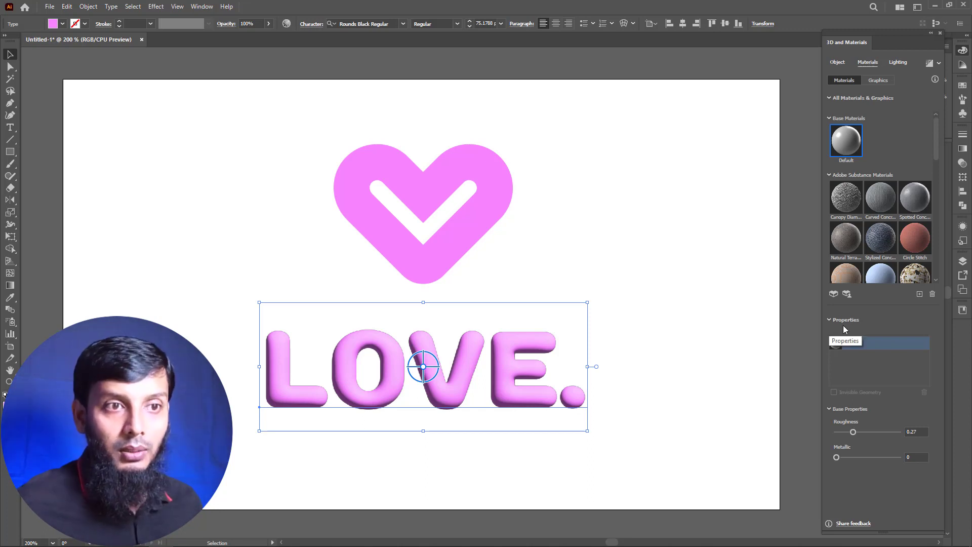
left_click(851, 433)
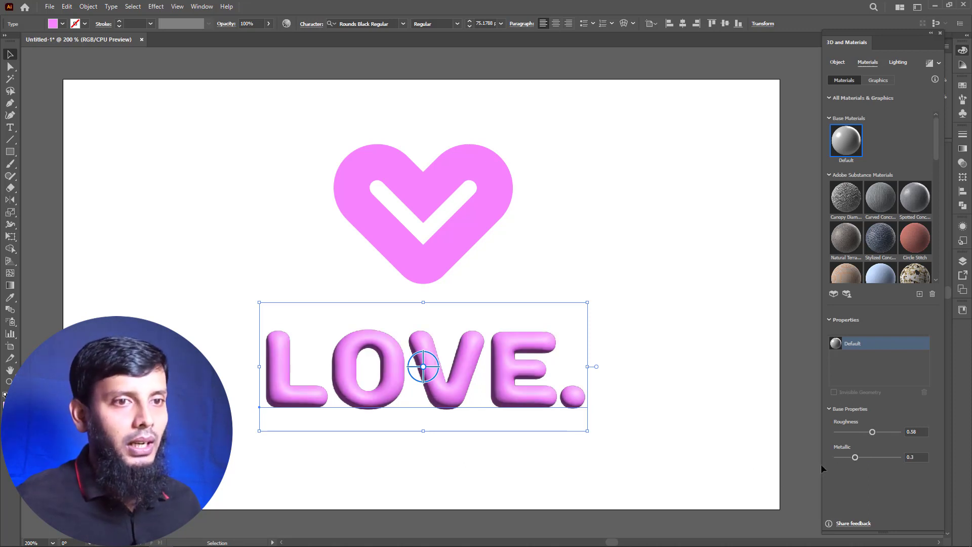
left_click_drag(854, 457, 849, 436)
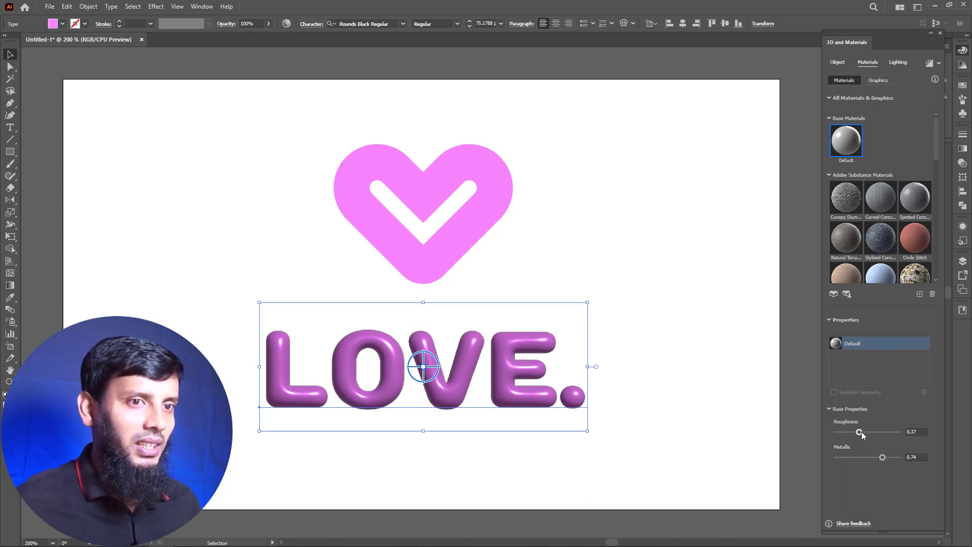
left_click(915, 431)
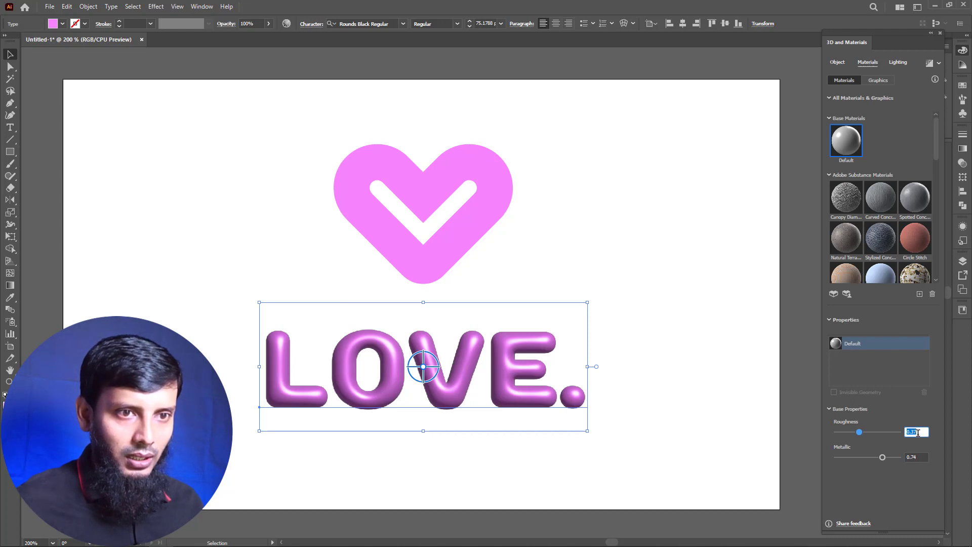
type("0.35")
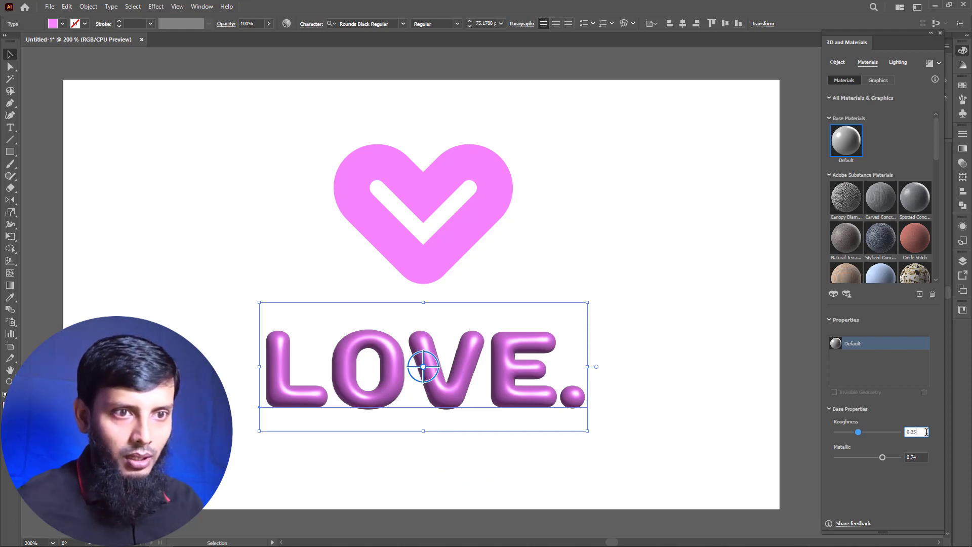
left_click(921, 456)
key("BackSpace")
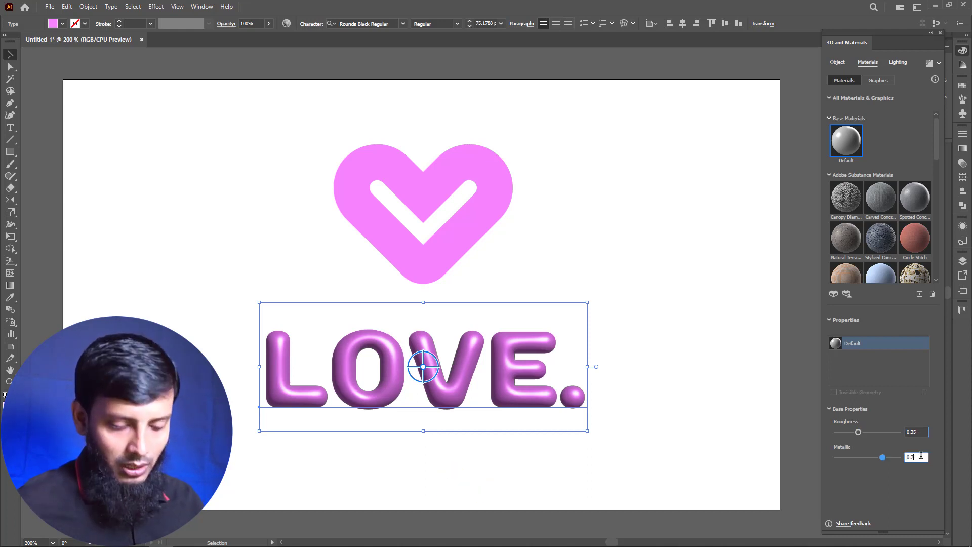
key("BackSpace")
type("15")
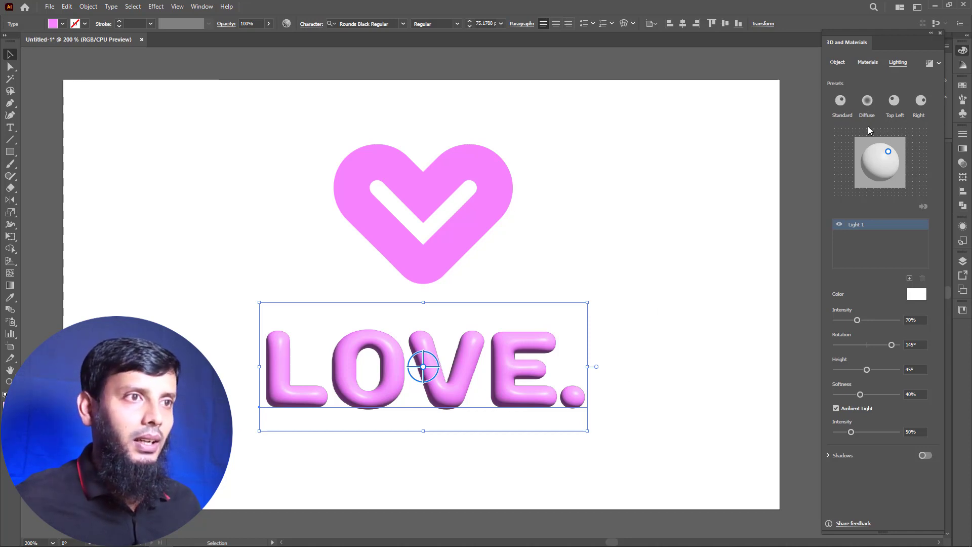
Try the Diffuse and Top Left lighting presets on the inflated text and apply the Right preset
left_click(869, 102)
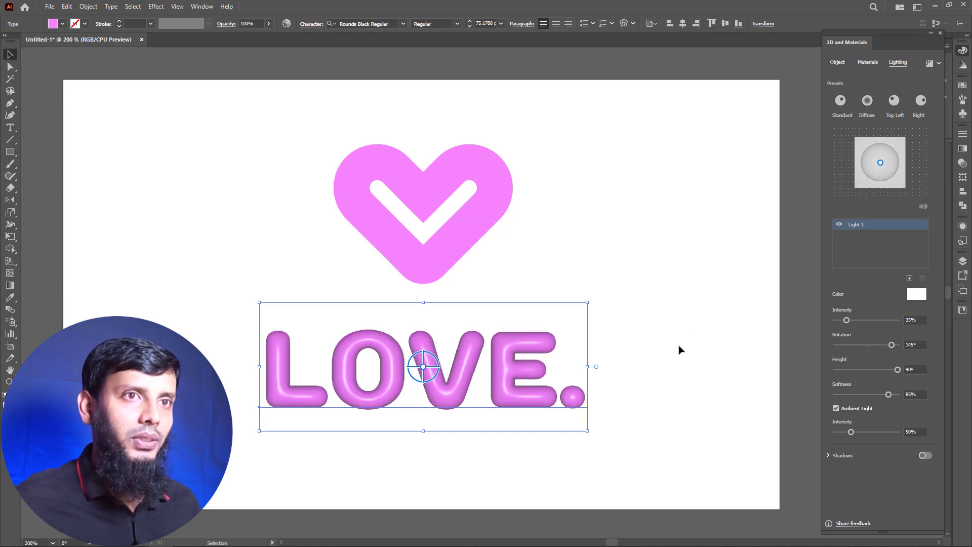
left_click(893, 102)
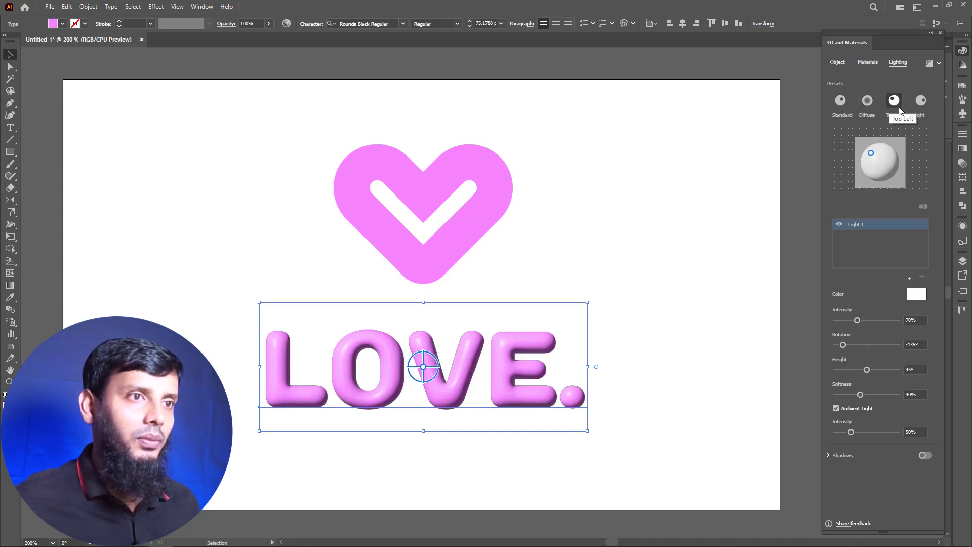
left_click(921, 102)
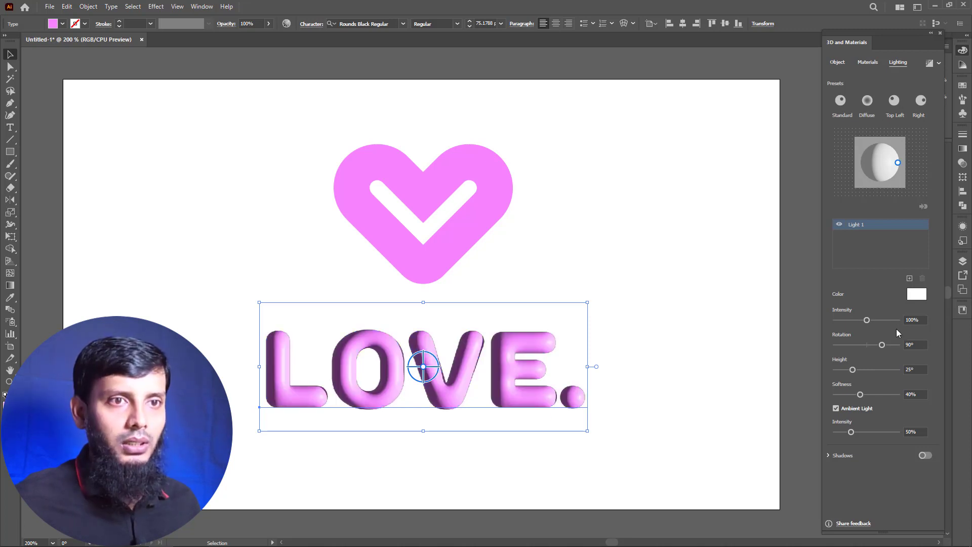
Set the intensity of Light 1 on the inflated text to 55%
left_click(909, 320)
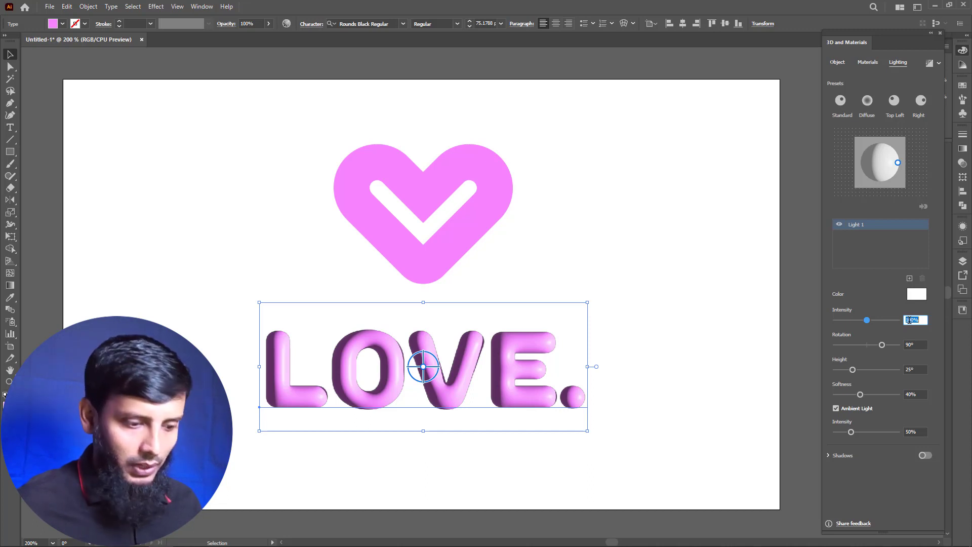
type("50")
key("Return")
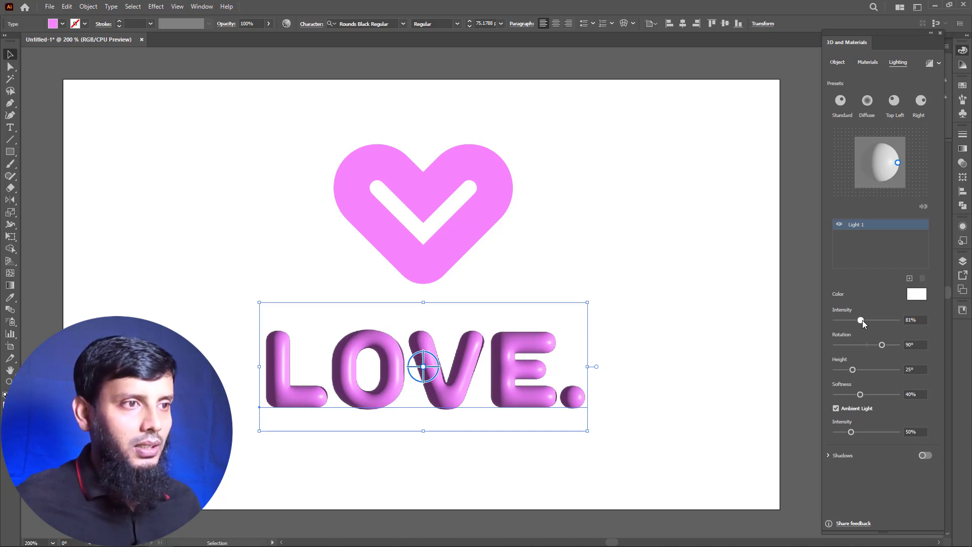
mouse_move(865, 320)
left_mouse_down()
mouse_move(879, 319)
mouse_move(866, 321)
left_mouse_up()
left_click(911, 319)
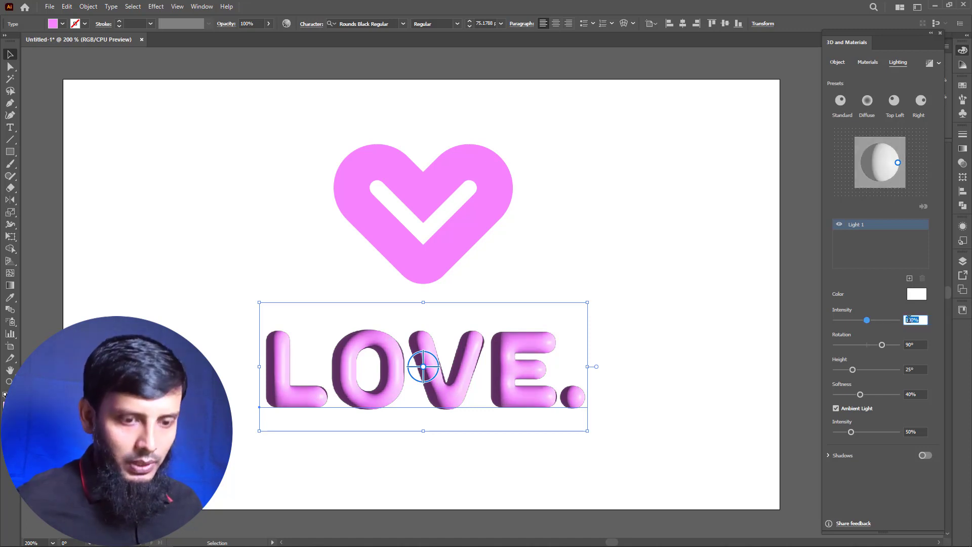
type("50")
Try different rotations for Light 1 and set its rotation to -145°
left_click(863, 344)
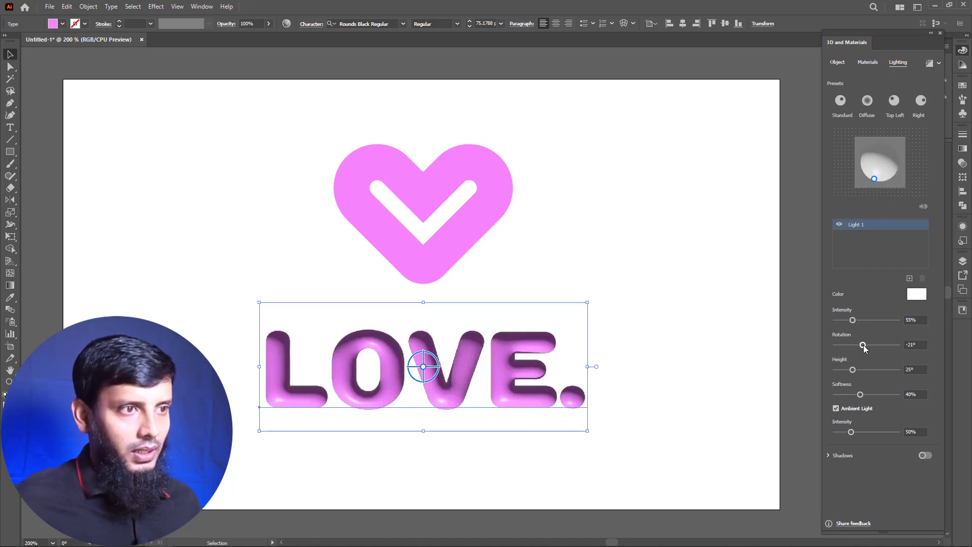
mouse_move(864, 348)
left_mouse_down()
mouse_move(879, 346)
mouse_move(856, 348)
left_mouse_up()
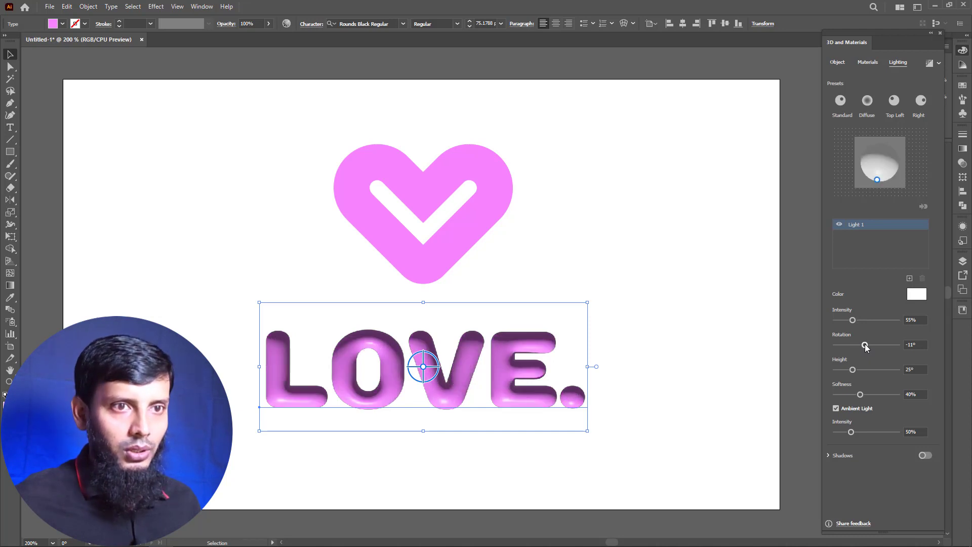
left_click(913, 345)
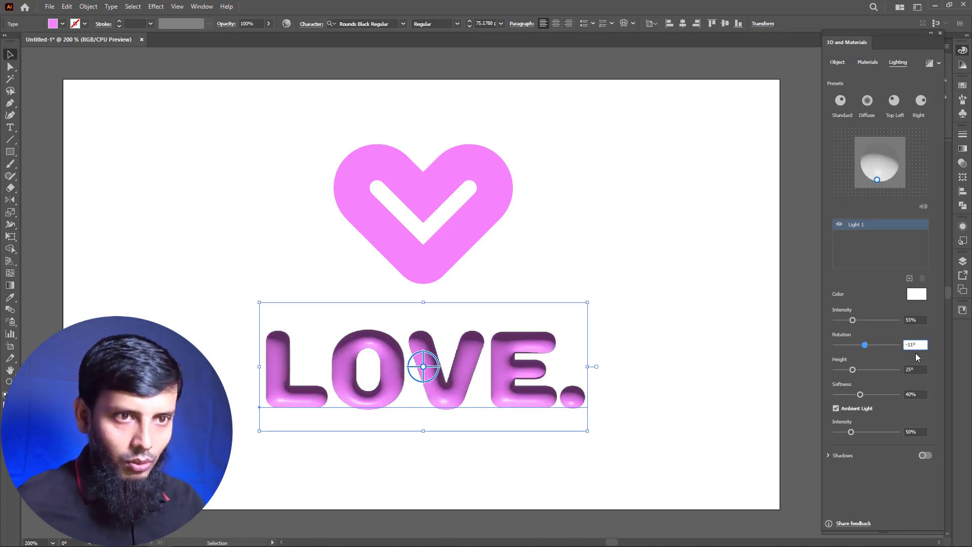
type("-145")
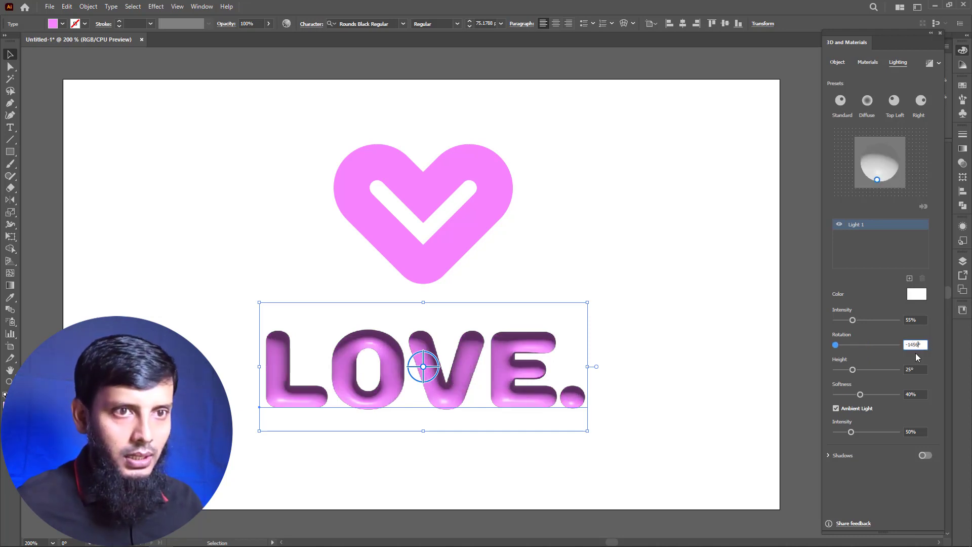
key("Return")
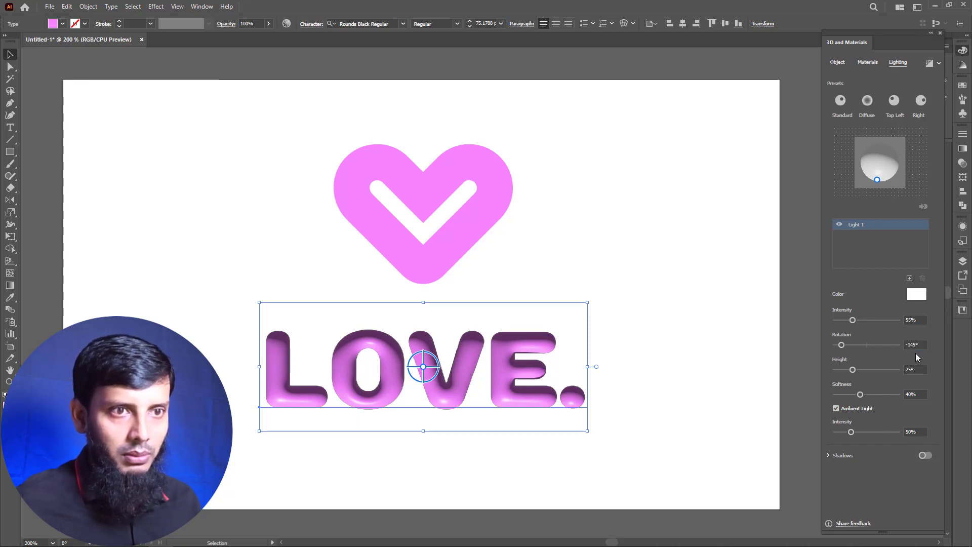
Set the height of Light 1 to 50° and its softness to 70%
left_click(912, 373)
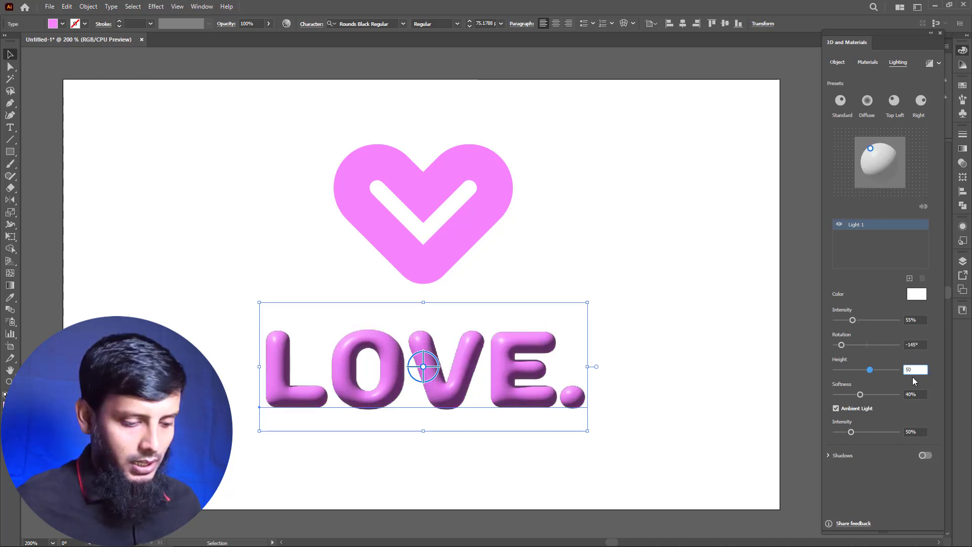
type("50")
key("Return")
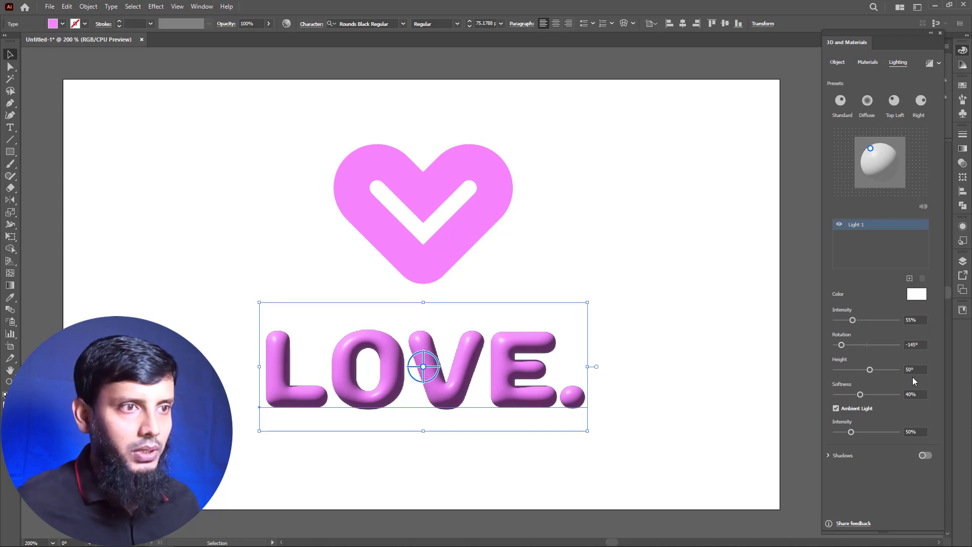
left_click(910, 394)
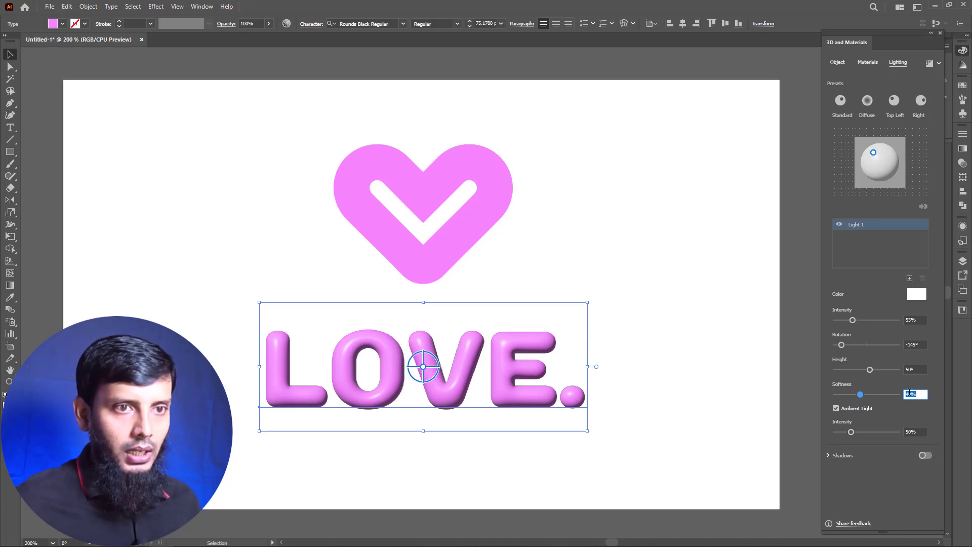
type("1")
type("0")
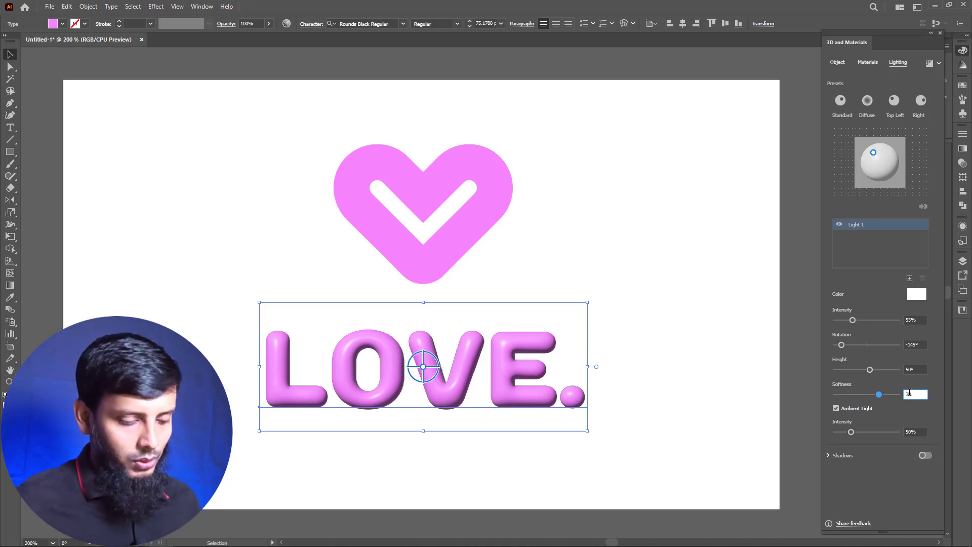
key("Return")
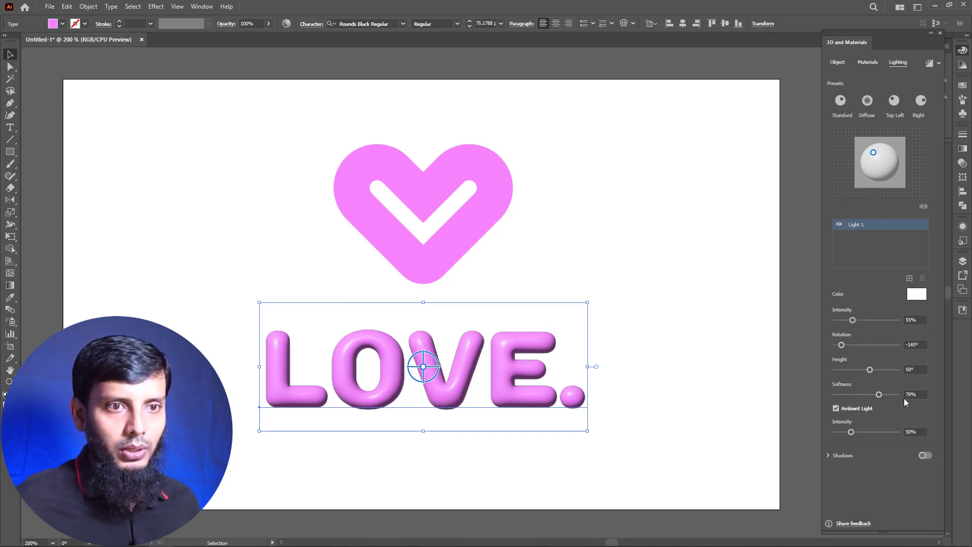
Set the ambient light intensity on the inflated text to 55%
left_click(910, 432)
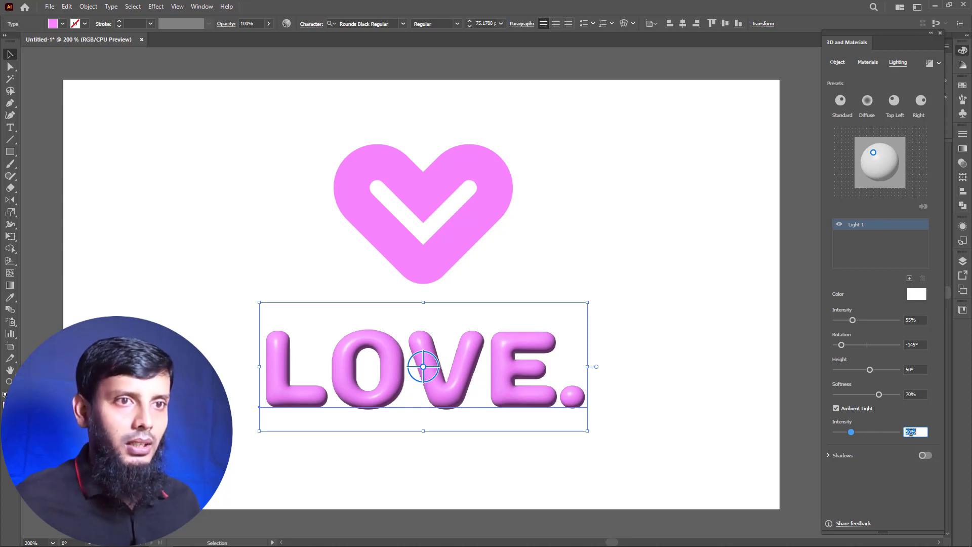
left_click(909, 320)
left_click(908, 432)
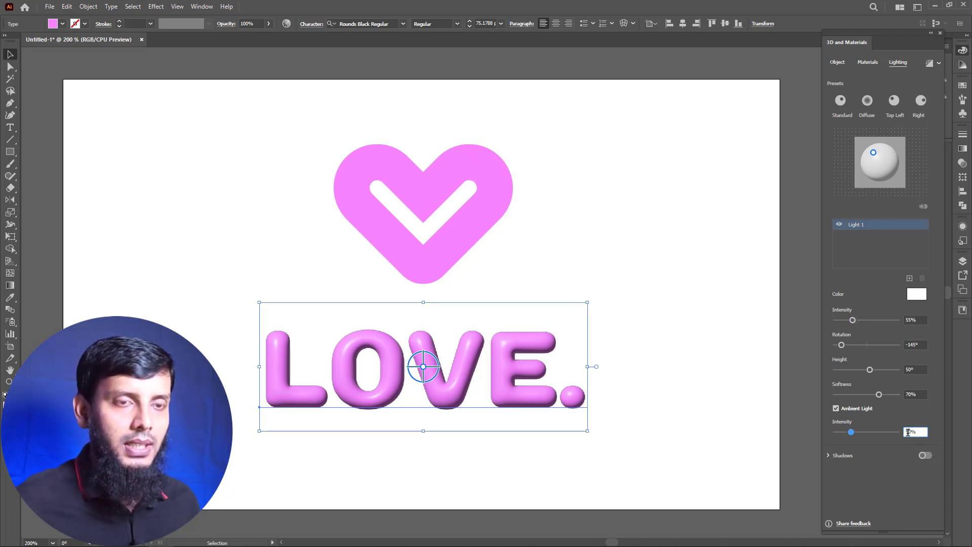
type("55")
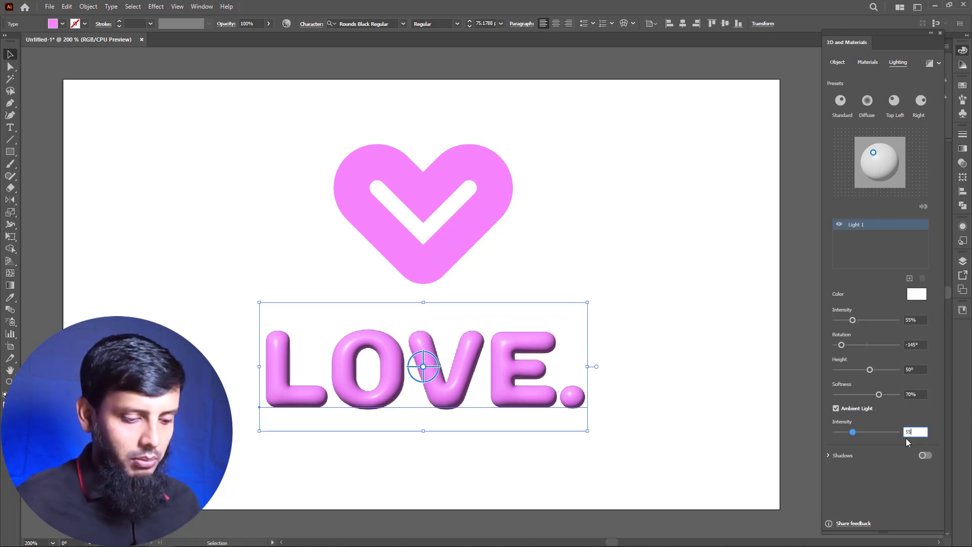
key("Return")
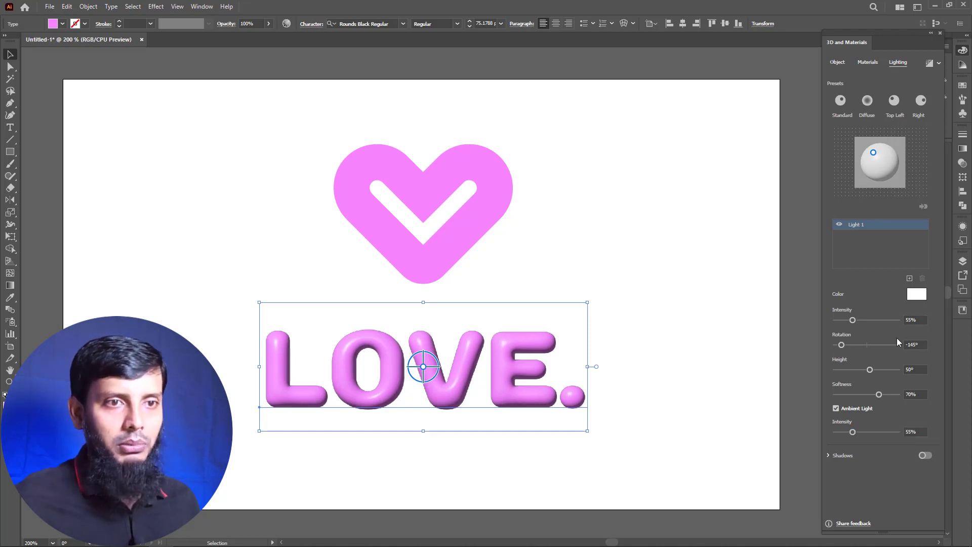
Change the color of Light 1 to the very pale pink fde9ff
left_click(916, 296)
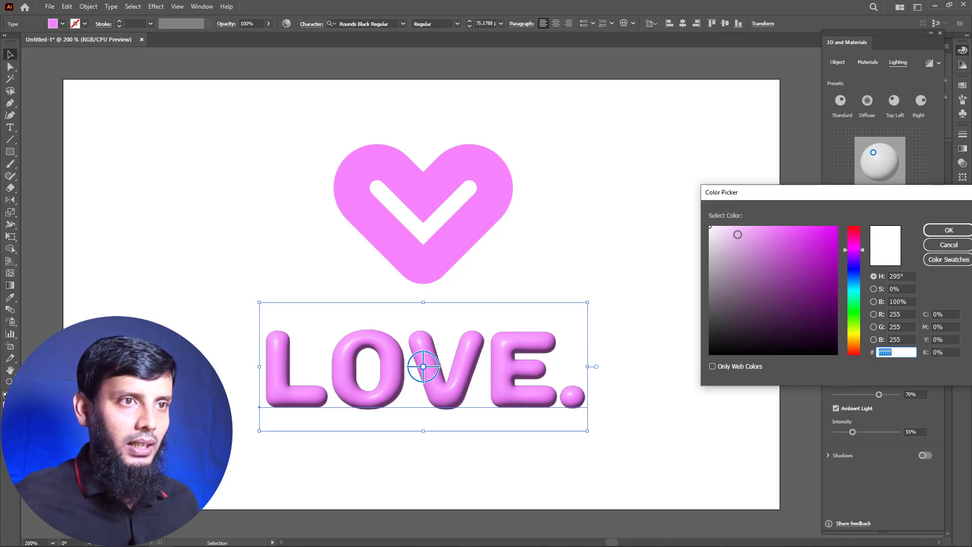
left_click_drag(739, 235, 734, 225)
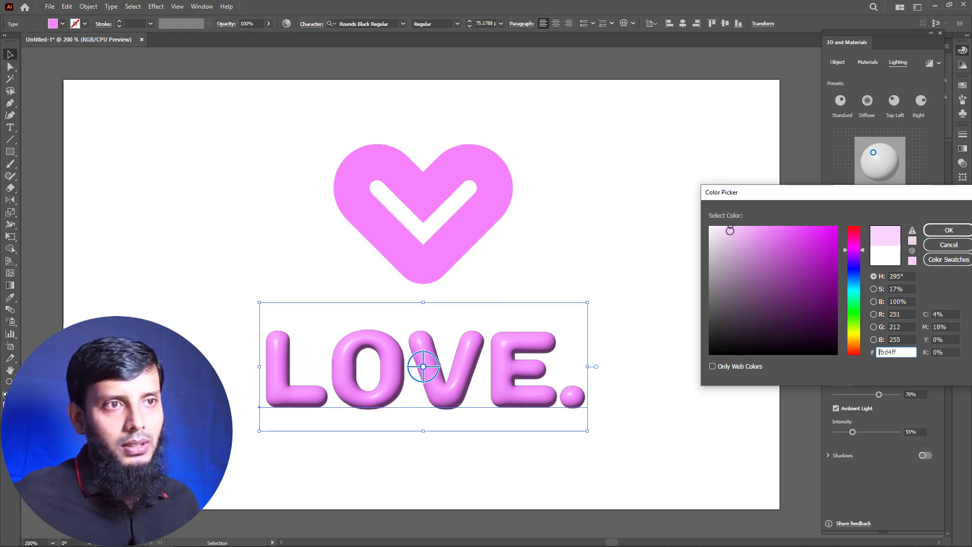
left_click(719, 224)
left_click_drag(718, 224, 720, 225)
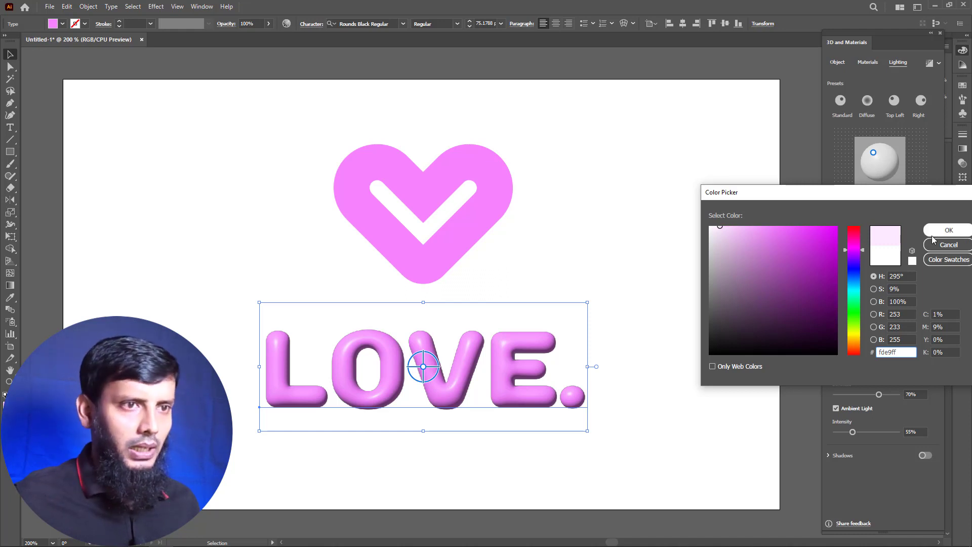
left_click(948, 230)
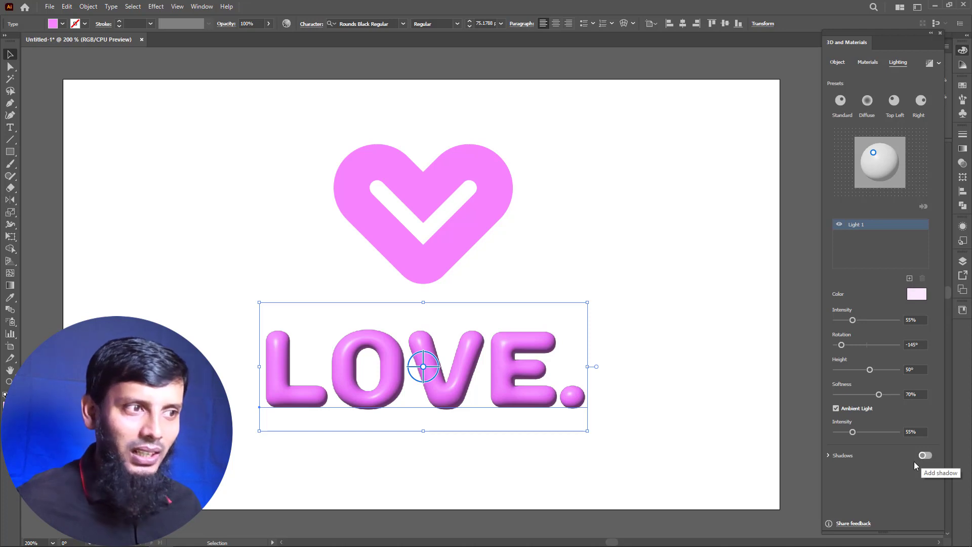
Turn on shadows for the inflated LOVE. text and keep their position set to Behind Object
left_click_drag(470, 480, 578, 377)
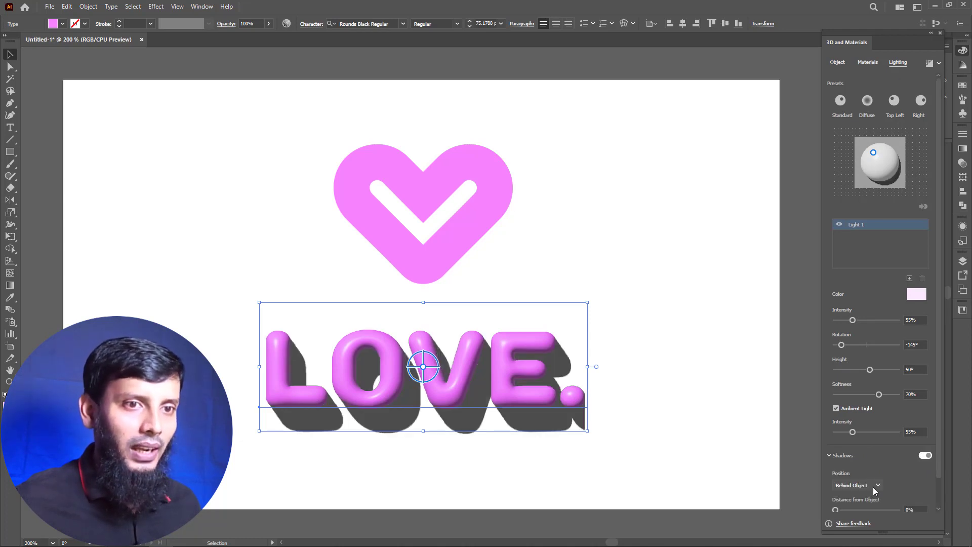
scroll(939, 451, "down", 2)
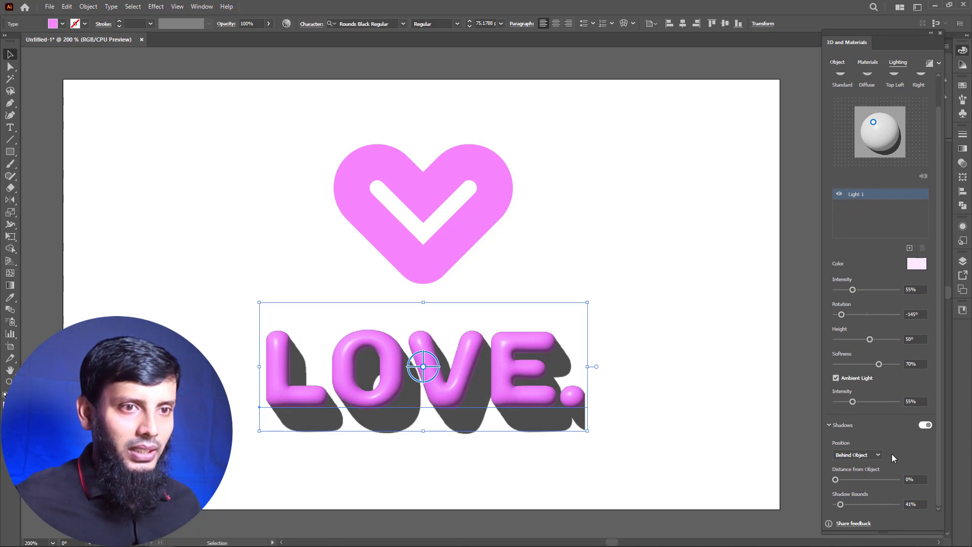
left_click(877, 457)
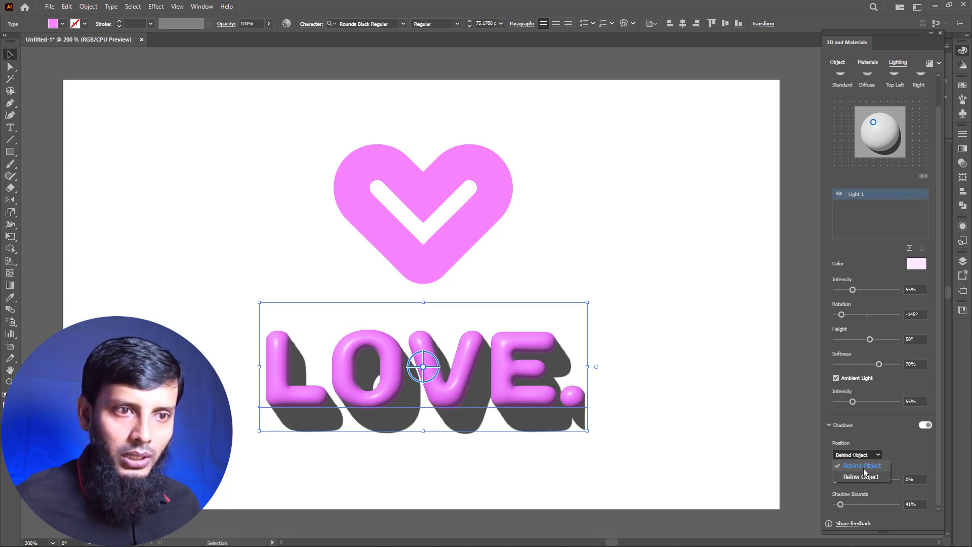
left_click(863, 466)
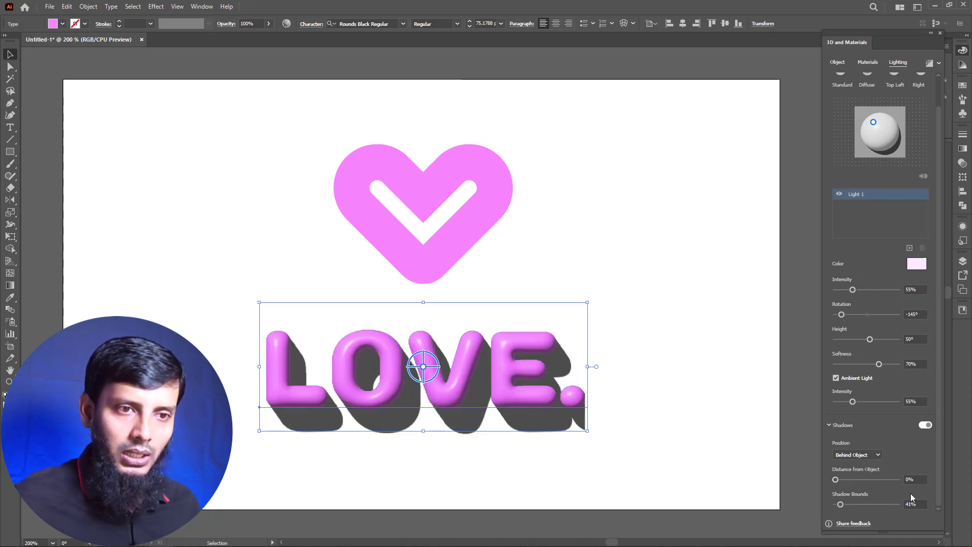
Set the shadow bounds of the LOVE. text to 120%, keep the shadow distance at 0%, and render it with ray tracing
mouse_move(835, 480)
left_mouse_down()
mouse_move(861, 480)
mouse_move(835, 480)
left_mouse_up()
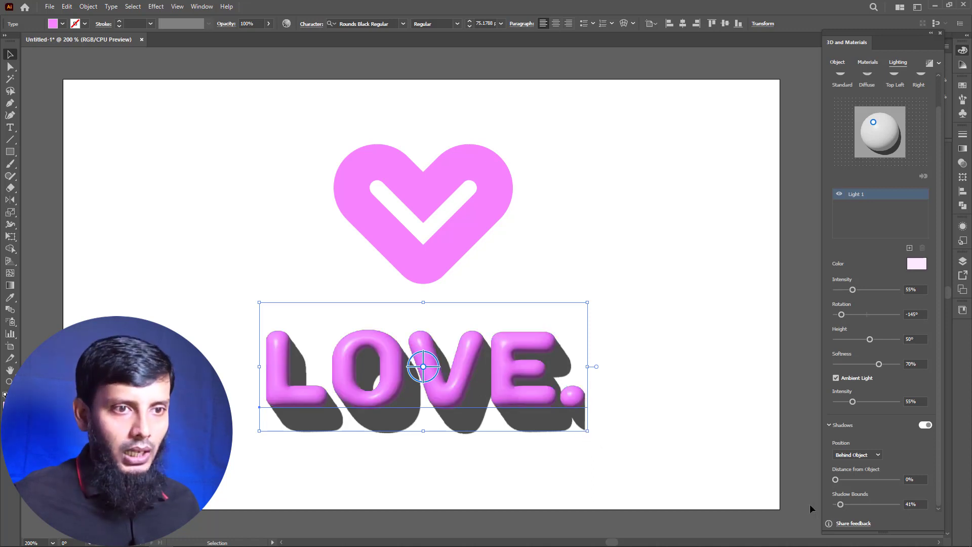
left_click_drag(840, 505, 850, 506)
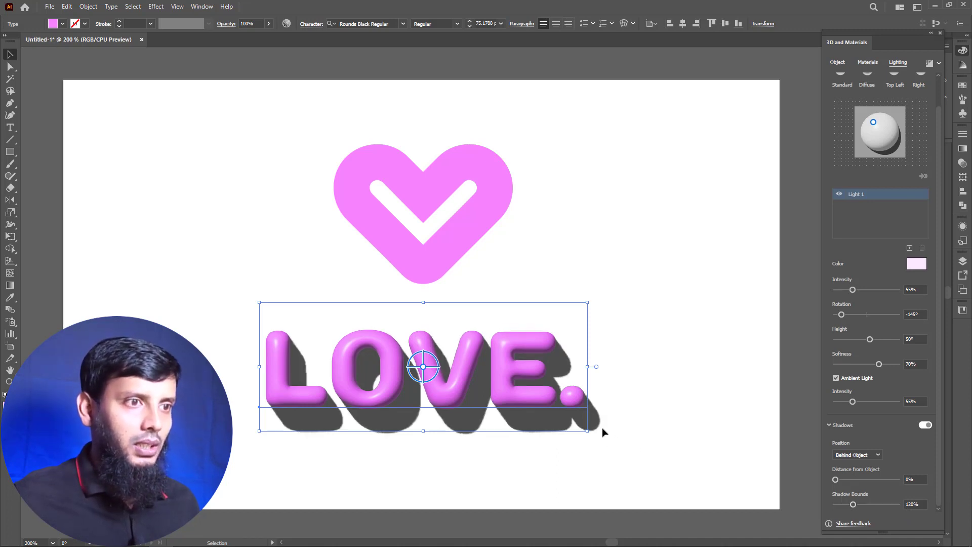
scroll(906, 126, "up", 2)
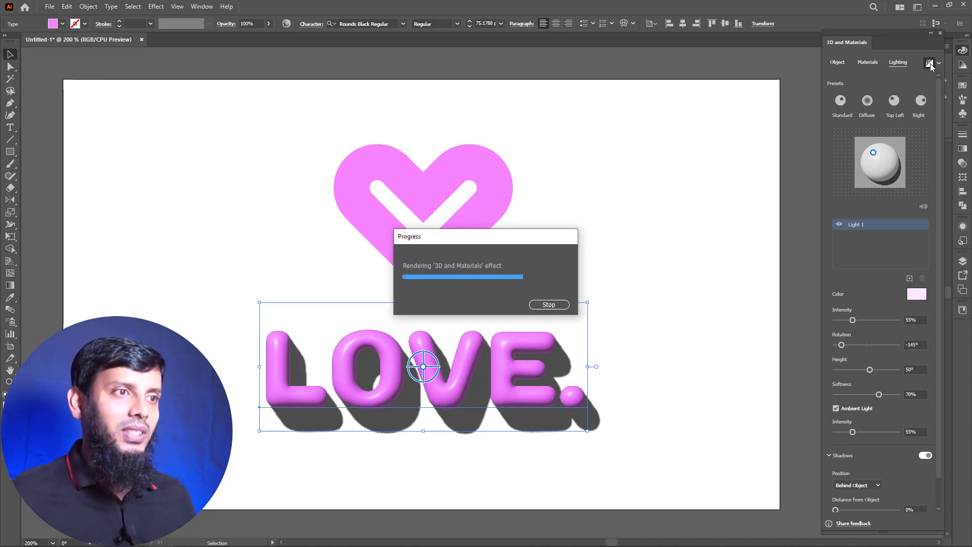
left_click(641, 489)
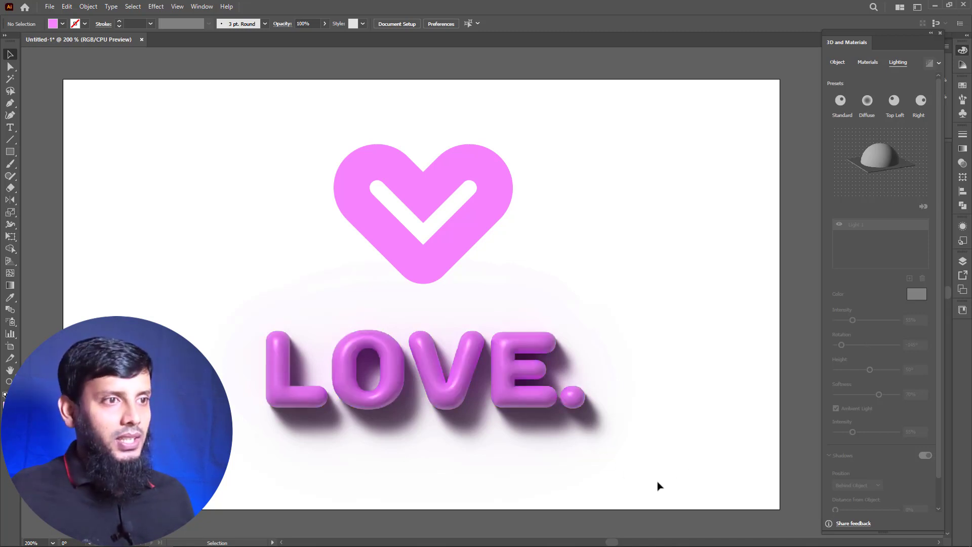
Apply the 3D Inflate effect to the heart icon and set its material roughness to 0.35 and metallic to 0.1
left_click_drag(589, 147, 506, 207)
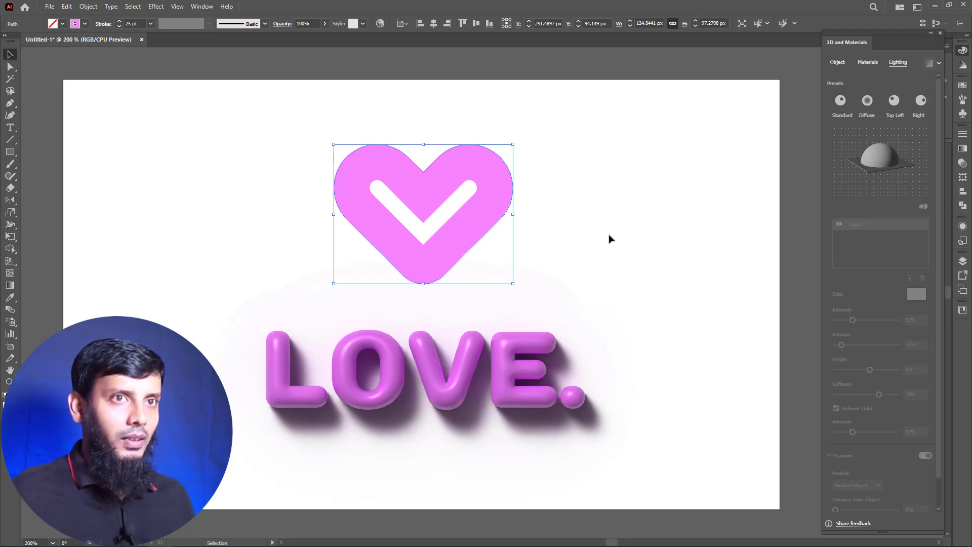
type("0.")
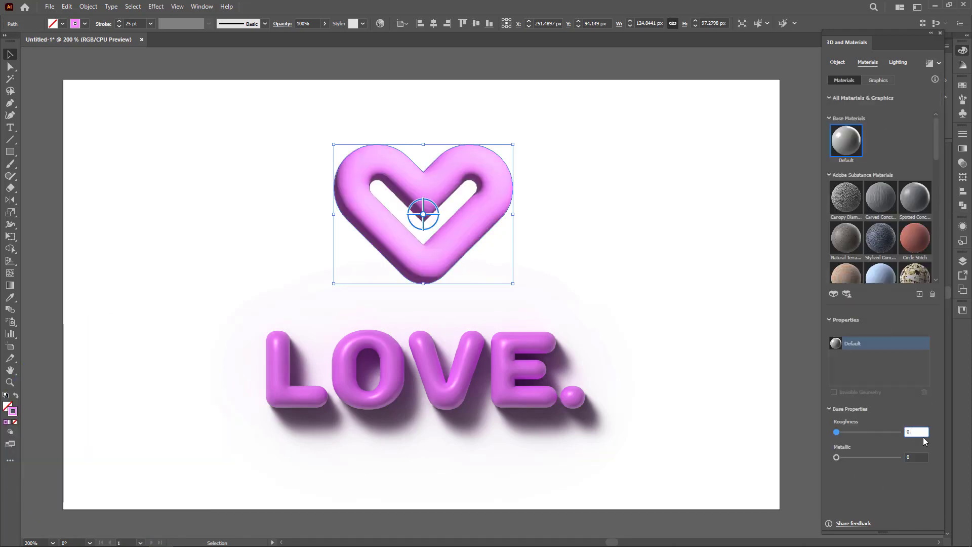
type("35")
left_click(916, 457)
type("0.1")
Light the heart with intensity 55%, rotation -145° and softness 70%, and set its ambient light intensity to 55%
left_click(897, 61)
left_click(915, 320)
type("55")
left_click(916, 345)
type("-145")
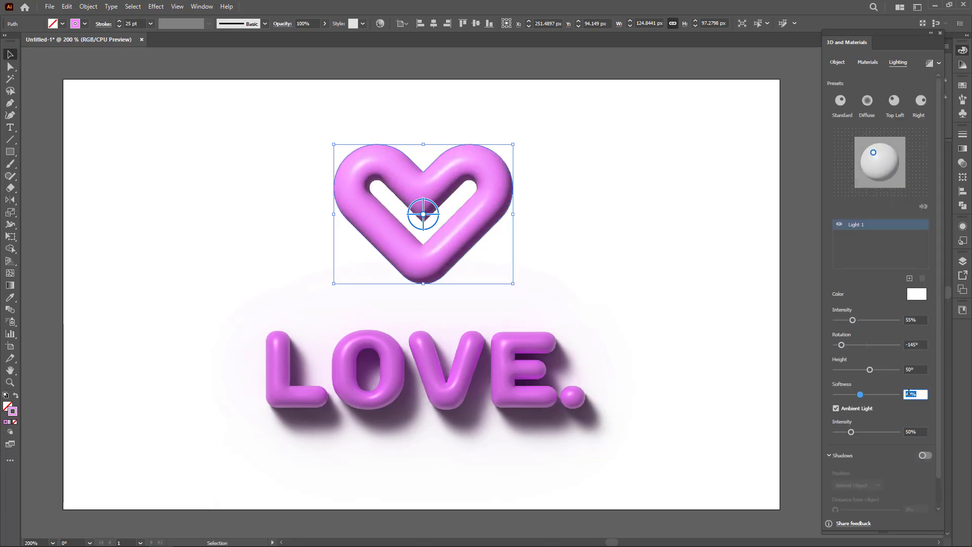
type("70")
left_click(915, 431)
type("55")
Turn on shadows for the heart icon and set the shadow bounds to 120%
left_click(926, 455)
scroll(926, 455, "down", 2)
left_click(915, 504)
type("120")
Change the heart's Light 1 color to very pale pink and render the heart with ray tracing
left_click(916, 263)
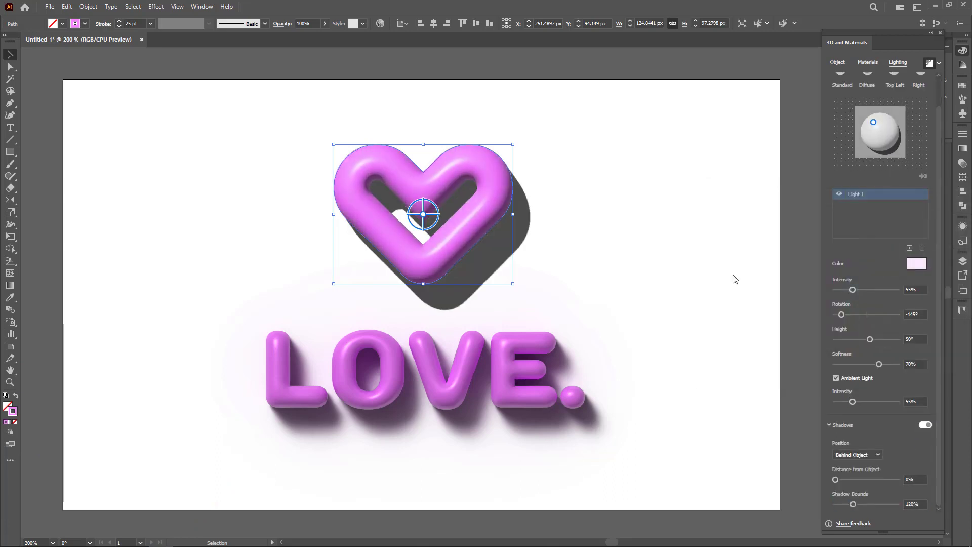
left_click(662, 222)
left_click_drag(649, 166, 385, 243)
left_click(644, 271)
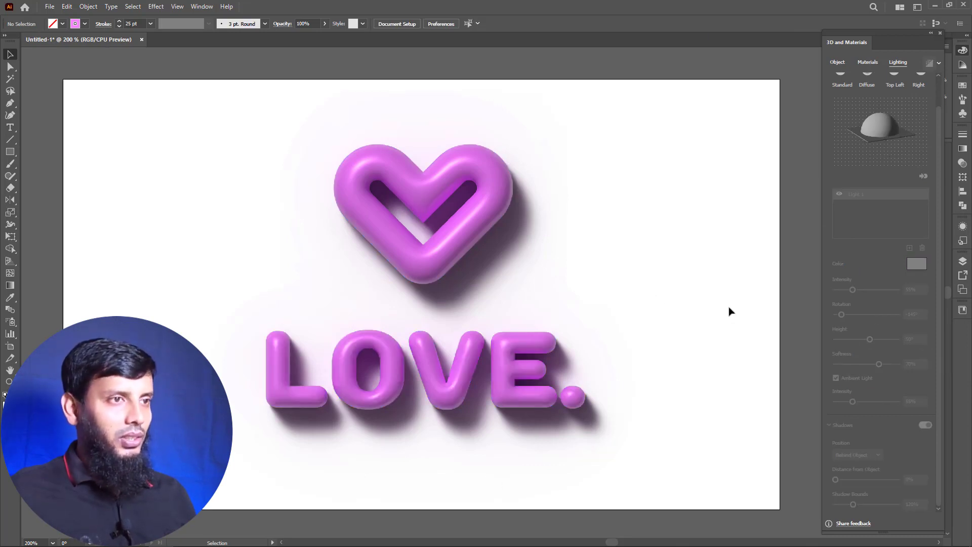
Draw a 500 by 300 px rectangle covering the artboard and swap its fill and stroke for a solid pink fill
left_click(9, 152)
left_click_drag(62, 79, 779, 509)
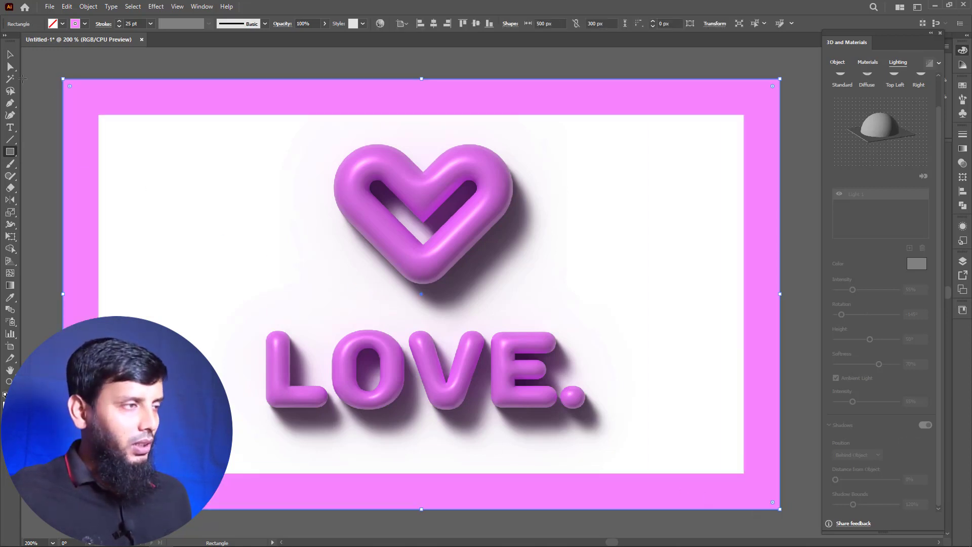
left_click(10, 54)
key("shift+x")
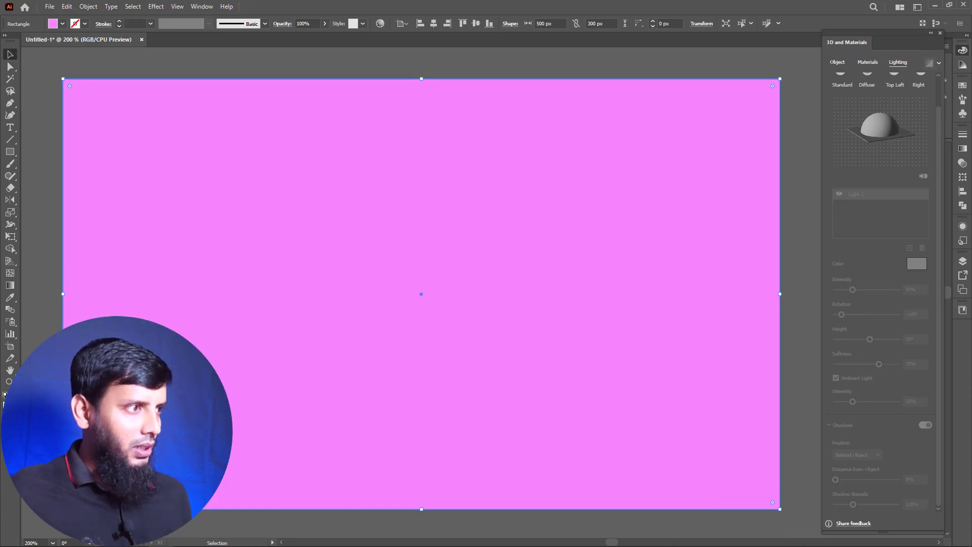
Lighten the background rectangle's fill to about 11% saturation and send the rectangle behind the artwork
key("F6")
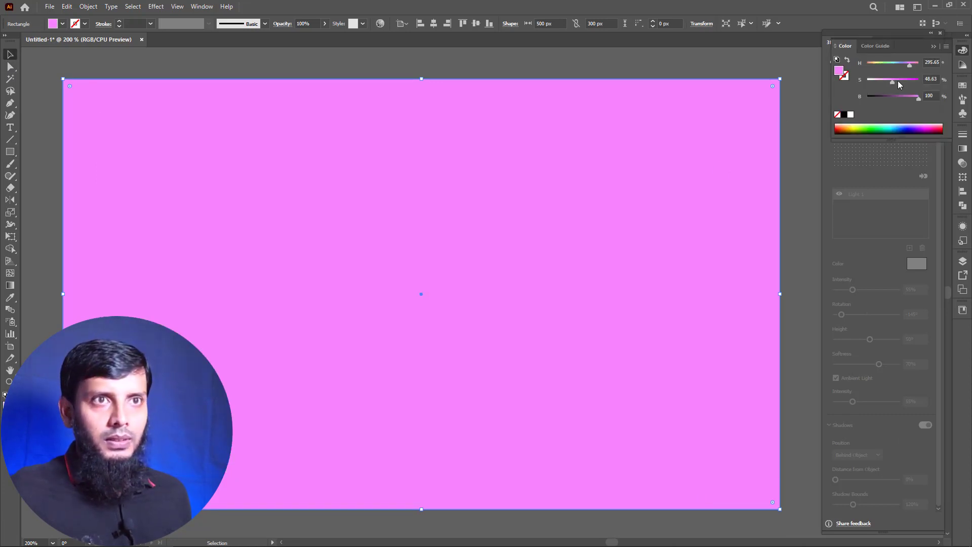
left_click_drag(894, 81, 871, 82)
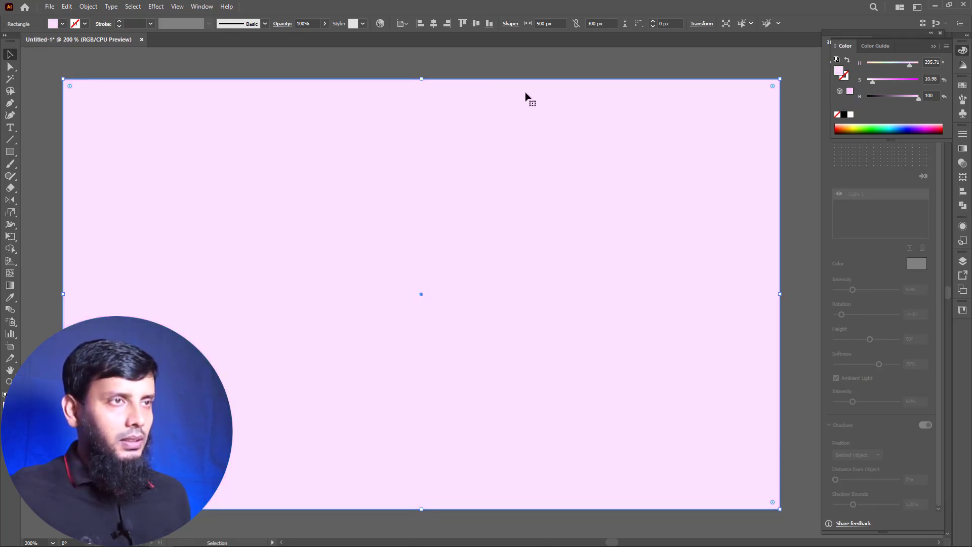
right_click(491, 66)
mouse_move(515, 309)
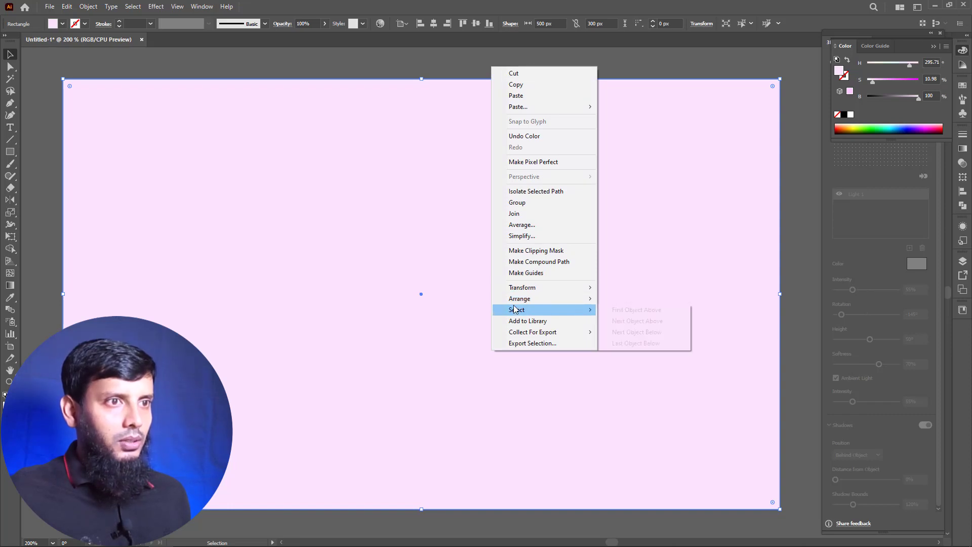
left_click(628, 329)
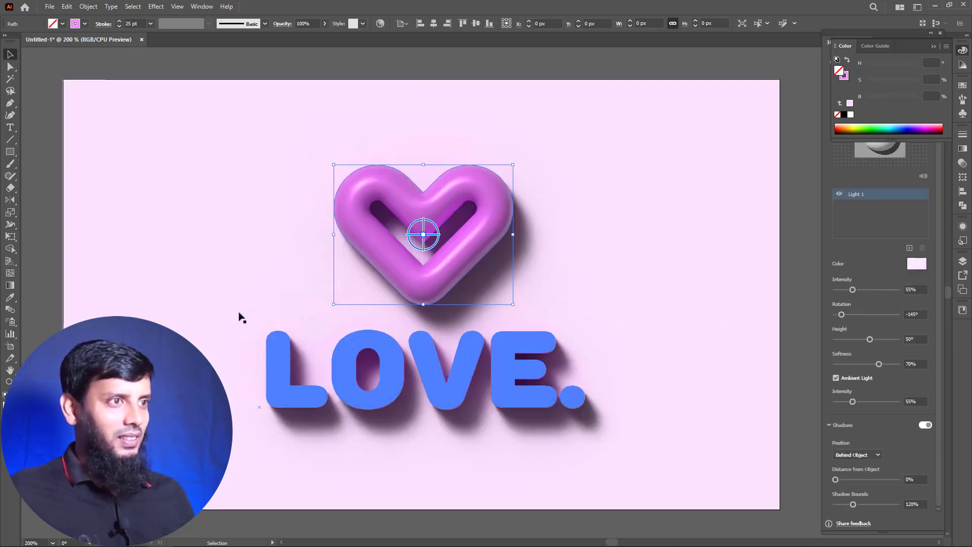
Fine-tune the gap between the heart icon and the LOVE. text by nudging the heart up about 5 px, and deselect it
key("Up")
key("Up")
key("Up")
key("Up")
key("Up")
key("ctrl+shift+a")
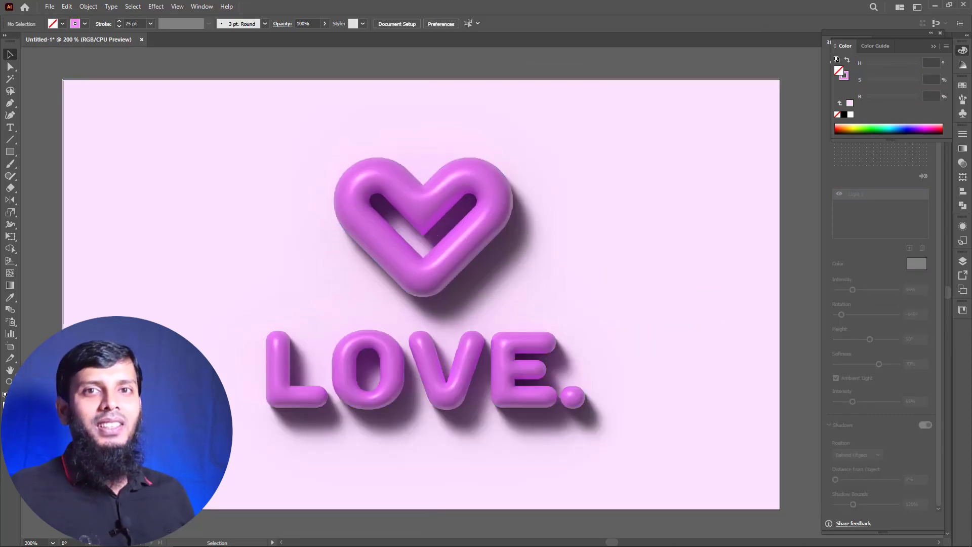